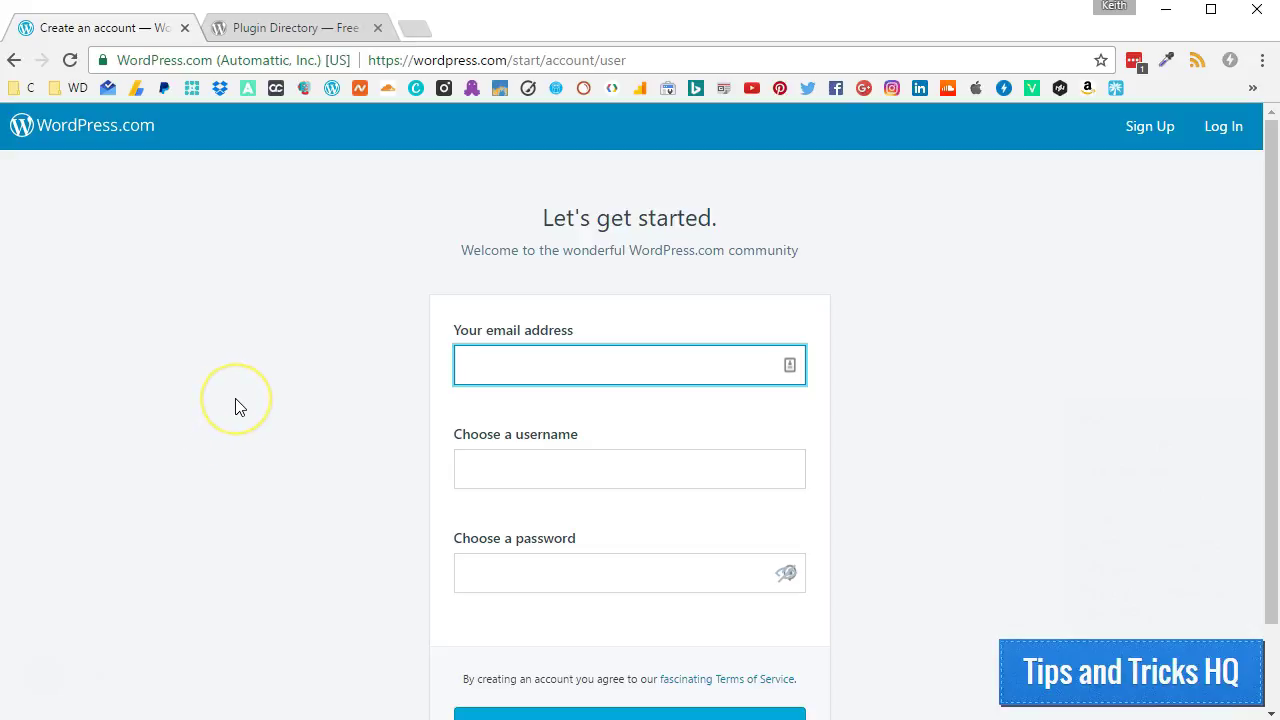
# Bring up the Jetpack plugin page in the Plugin Directory tab
pyautogui.scroll(-2, 240, 407)
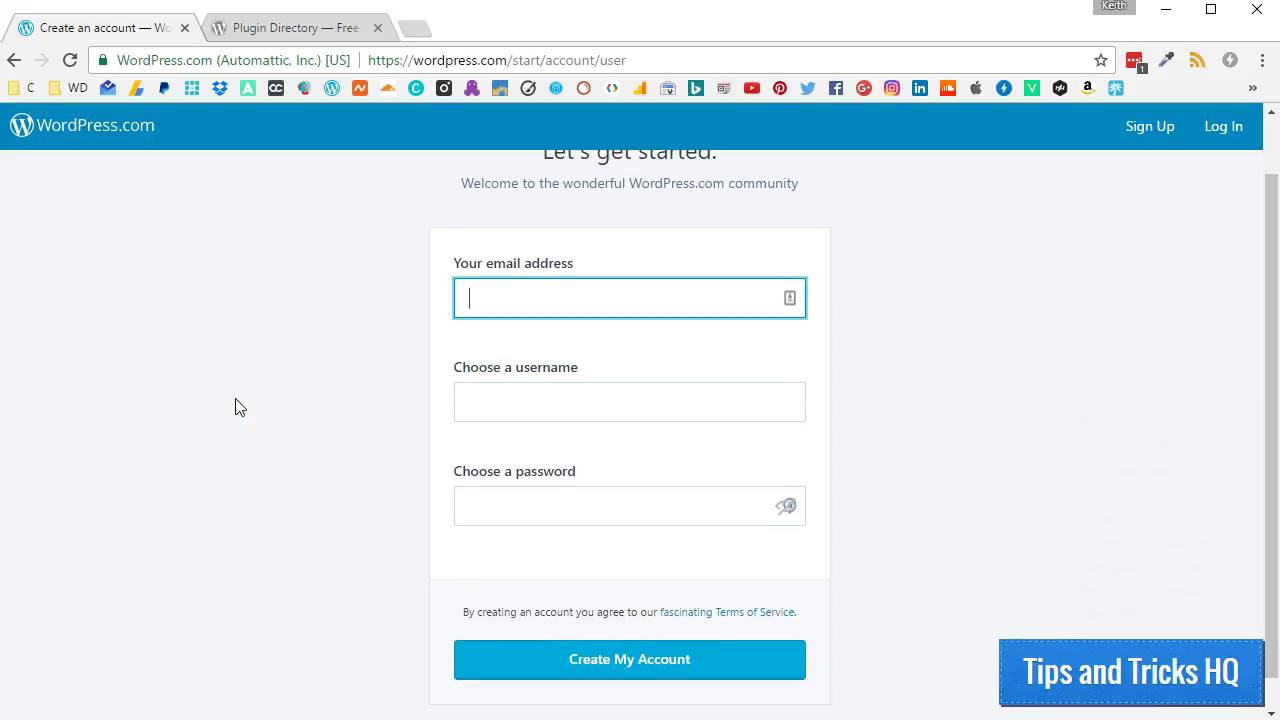
pyautogui.scroll(-1, 240, 407)
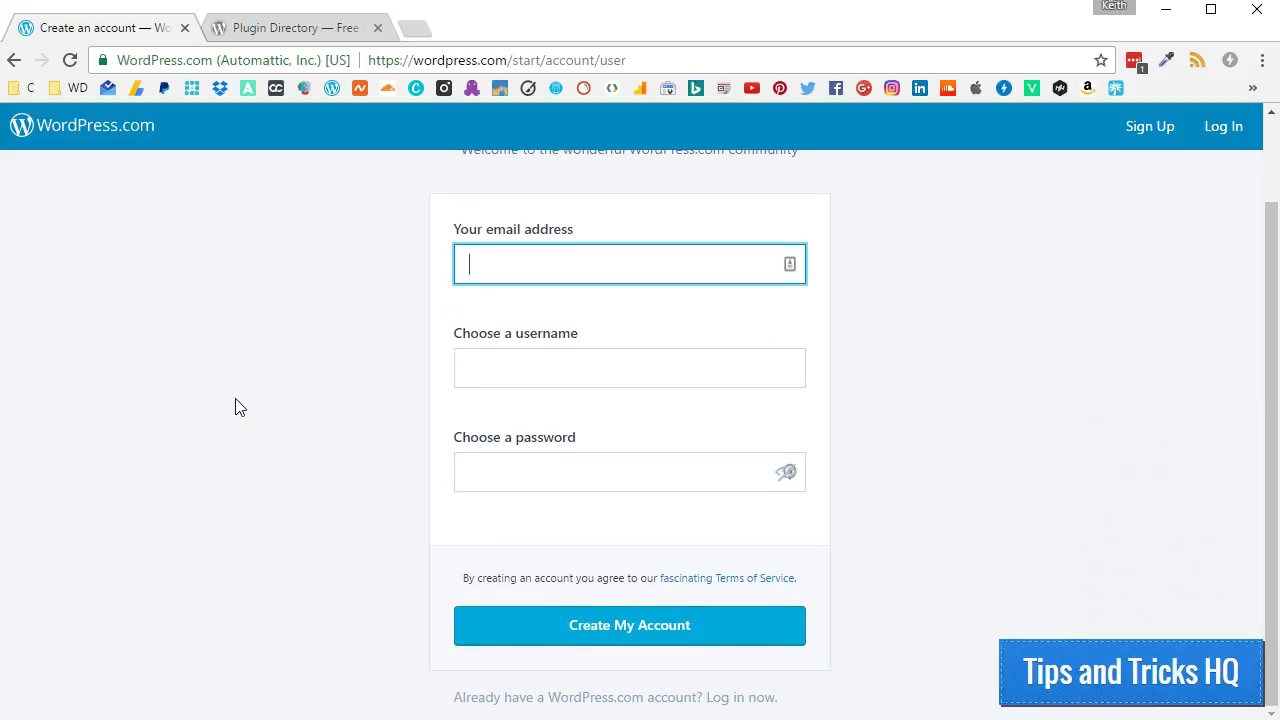
pyautogui.scroll(3, 240, 407)
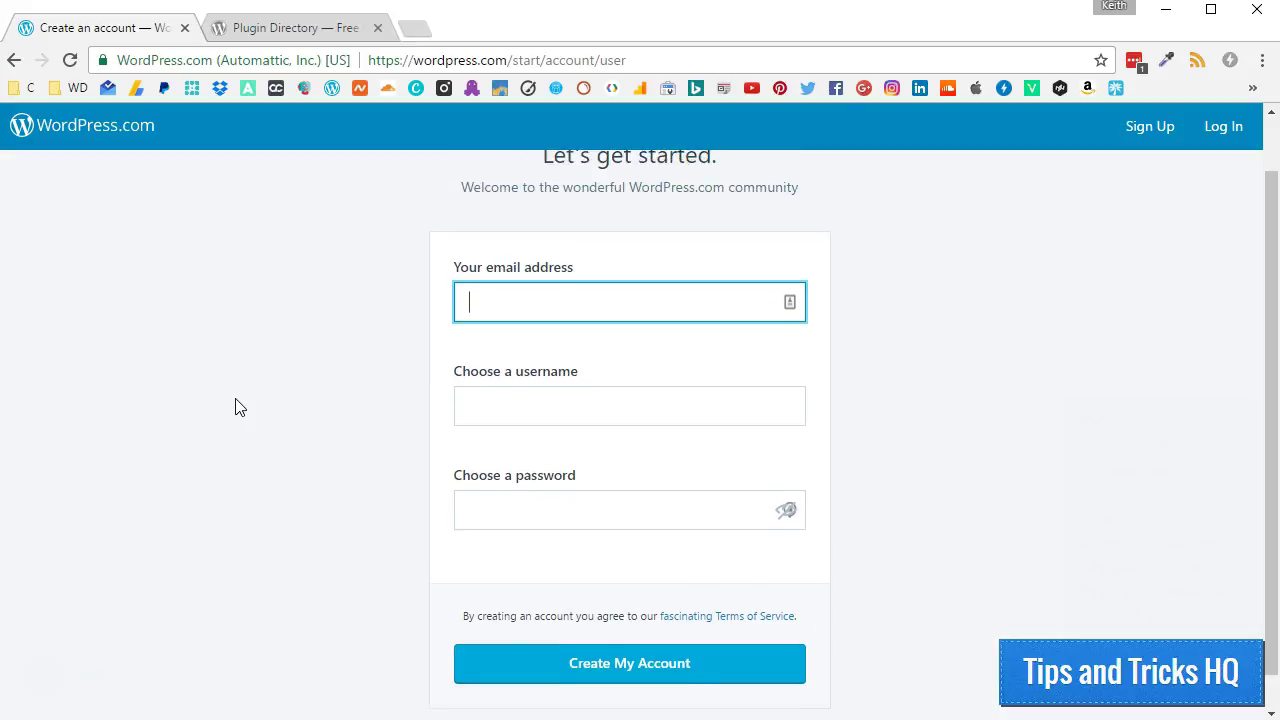
pyautogui.click(296, 30)
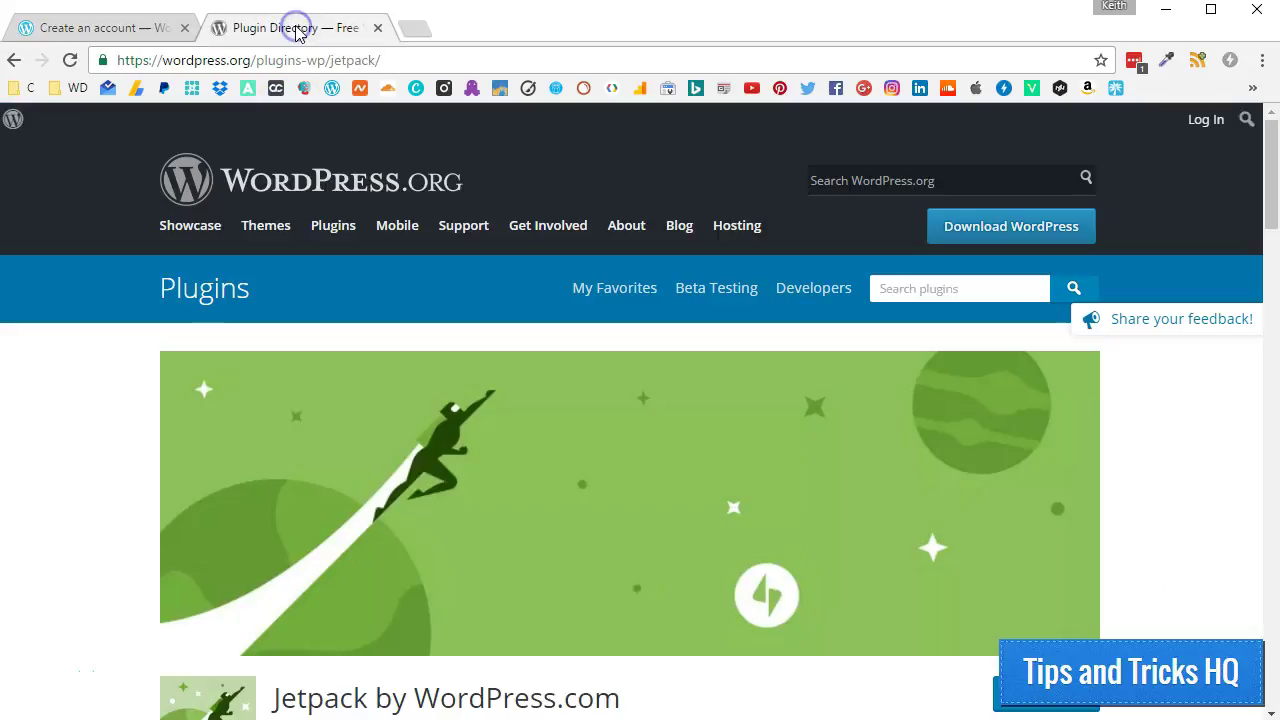
# Scroll down the Jetpack page to read its description, version details, tags and ratings
pyautogui.scroll(-3, 140, 438)
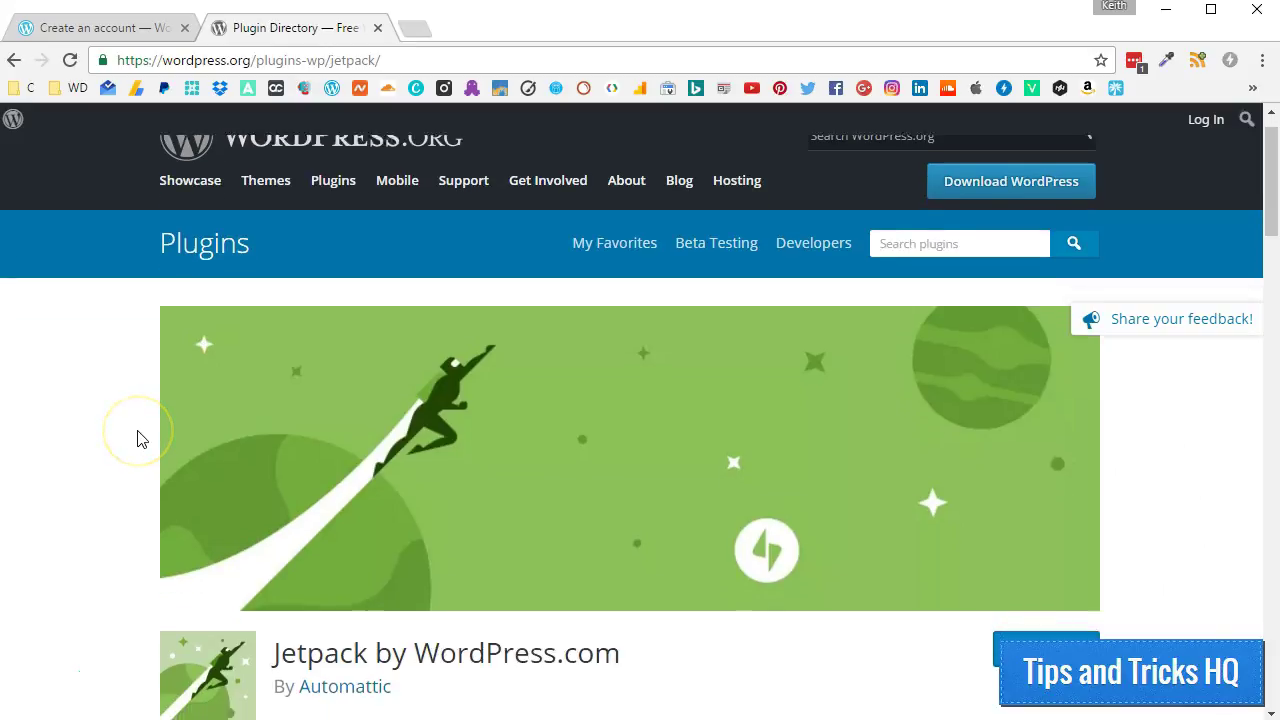
pyautogui.scroll(-3, 140, 438)
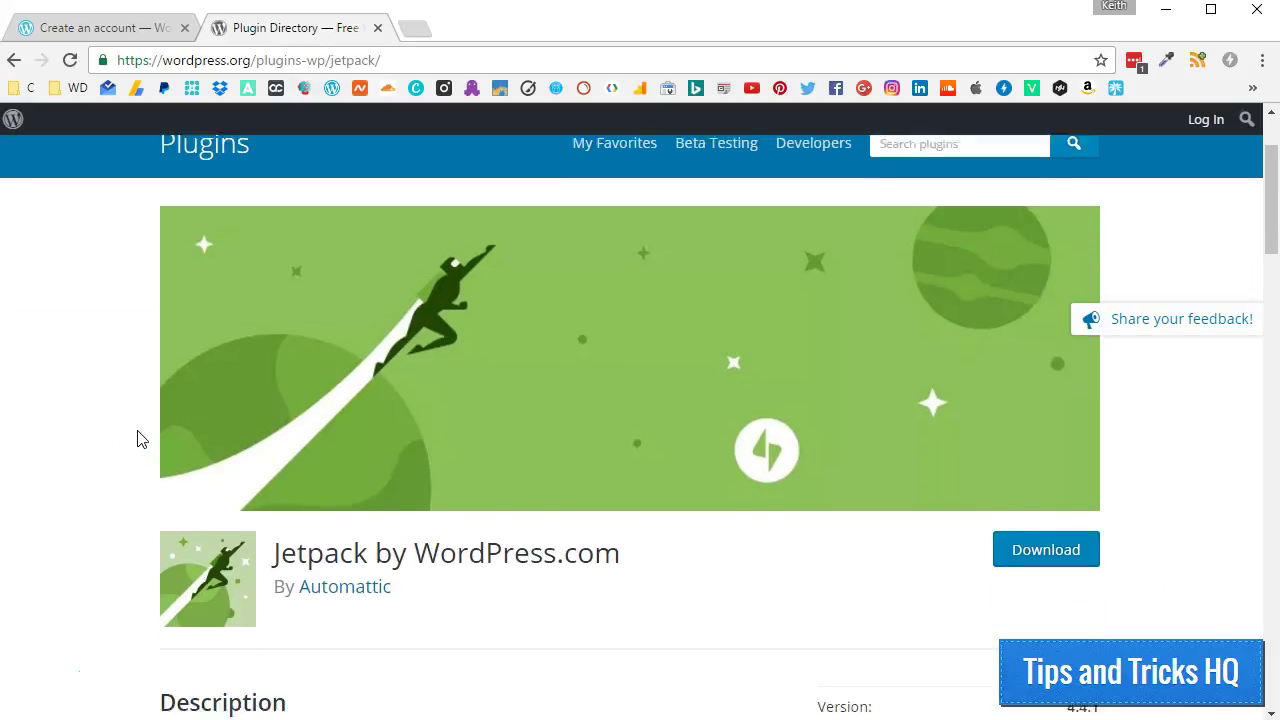
pyautogui.scroll(-1, 140, 438)
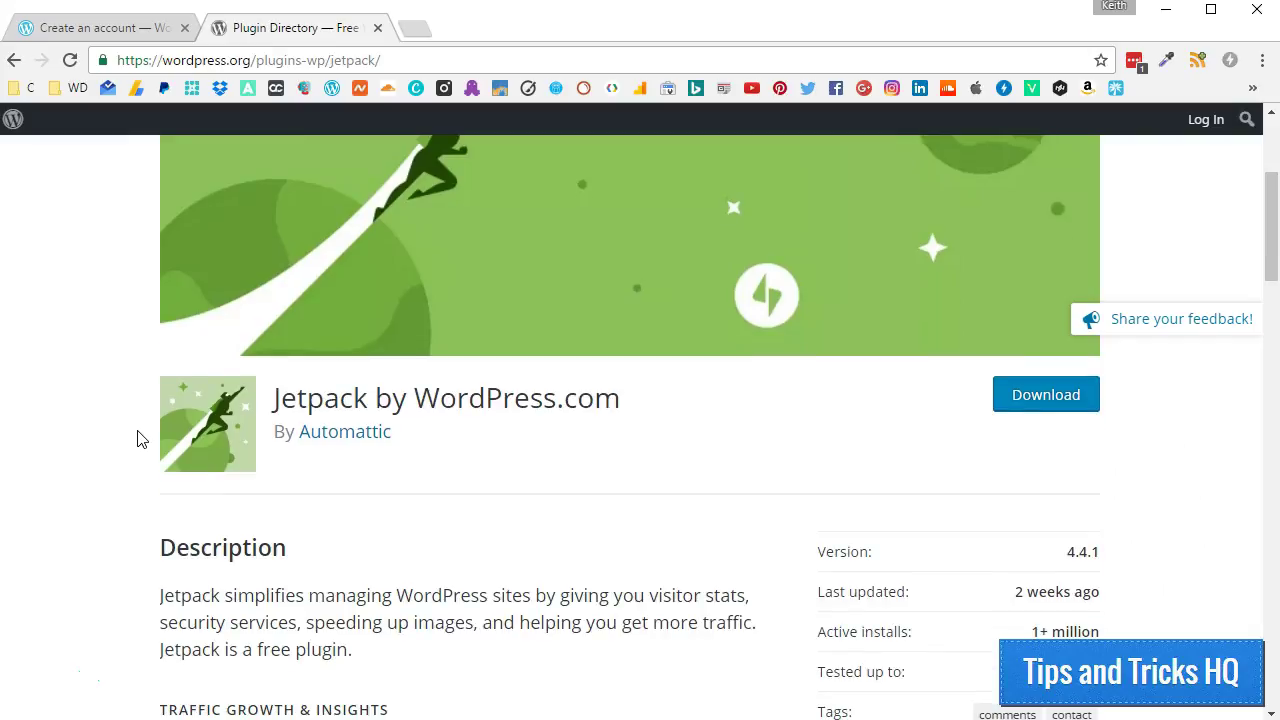
pyautogui.scroll(-1, 140, 438)
pyautogui.scroll(-1, 140, 438)
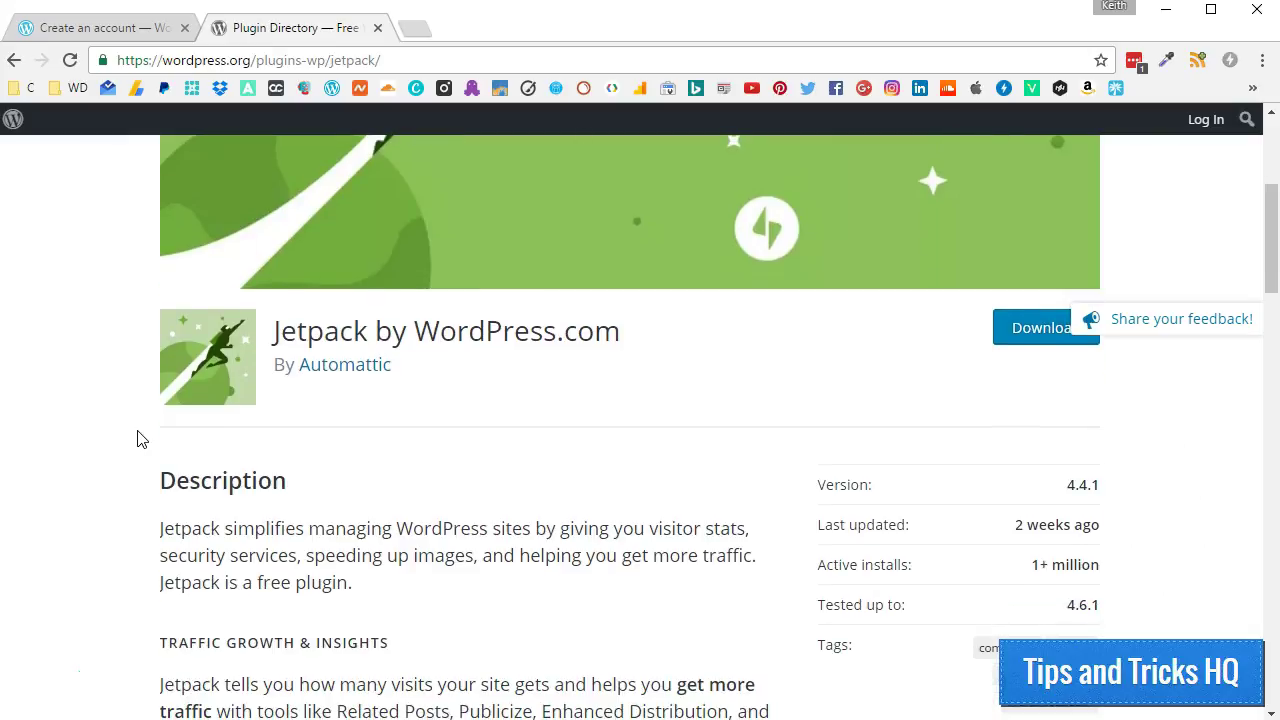
pyautogui.scroll(-1, 140, 438)
pyautogui.scroll(-1, 140, 438)
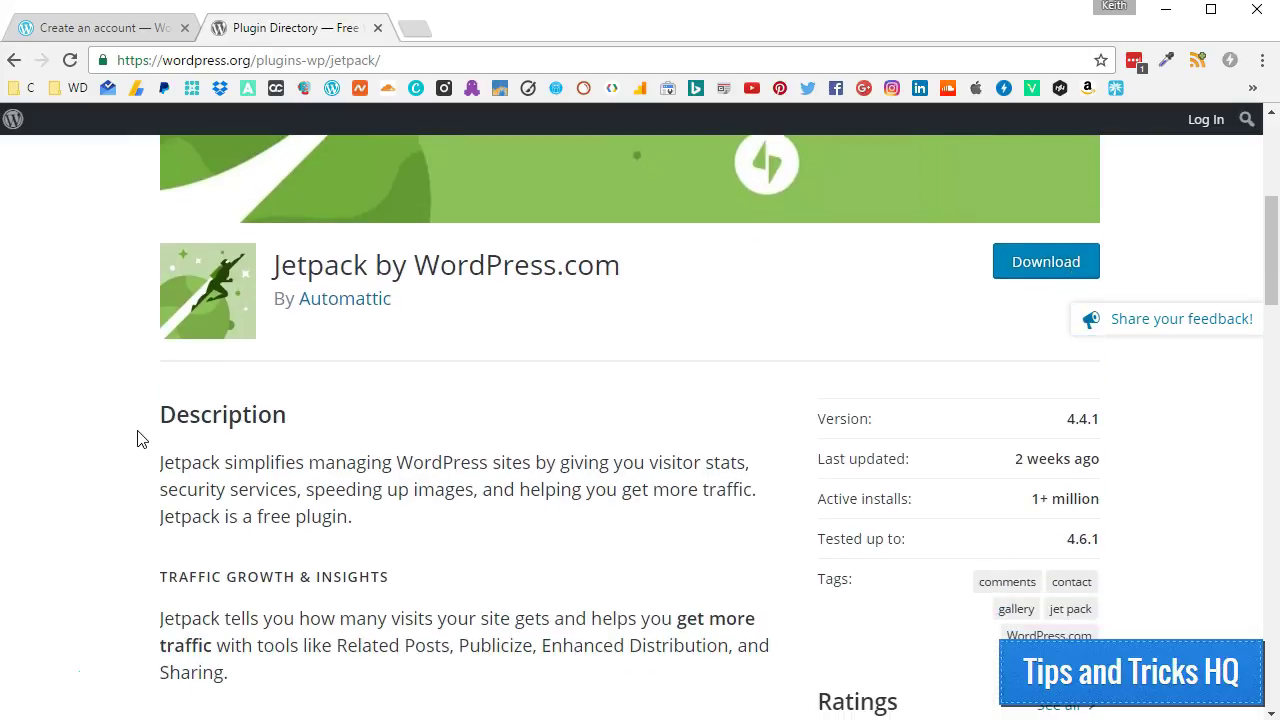
pyautogui.scroll(-1, 140, 438)
pyautogui.scroll(-1, 140, 438)
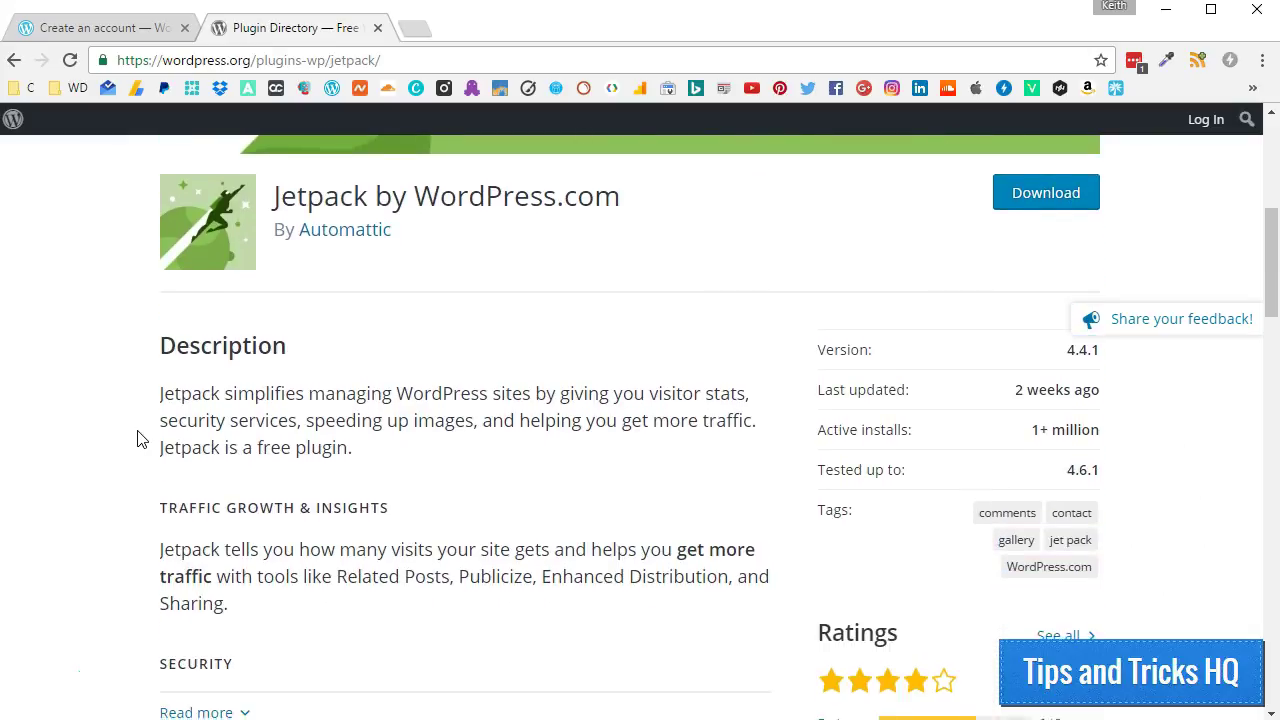
pyautogui.scroll(-1, 140, 438)
pyautogui.scroll(-1, 140, 438)
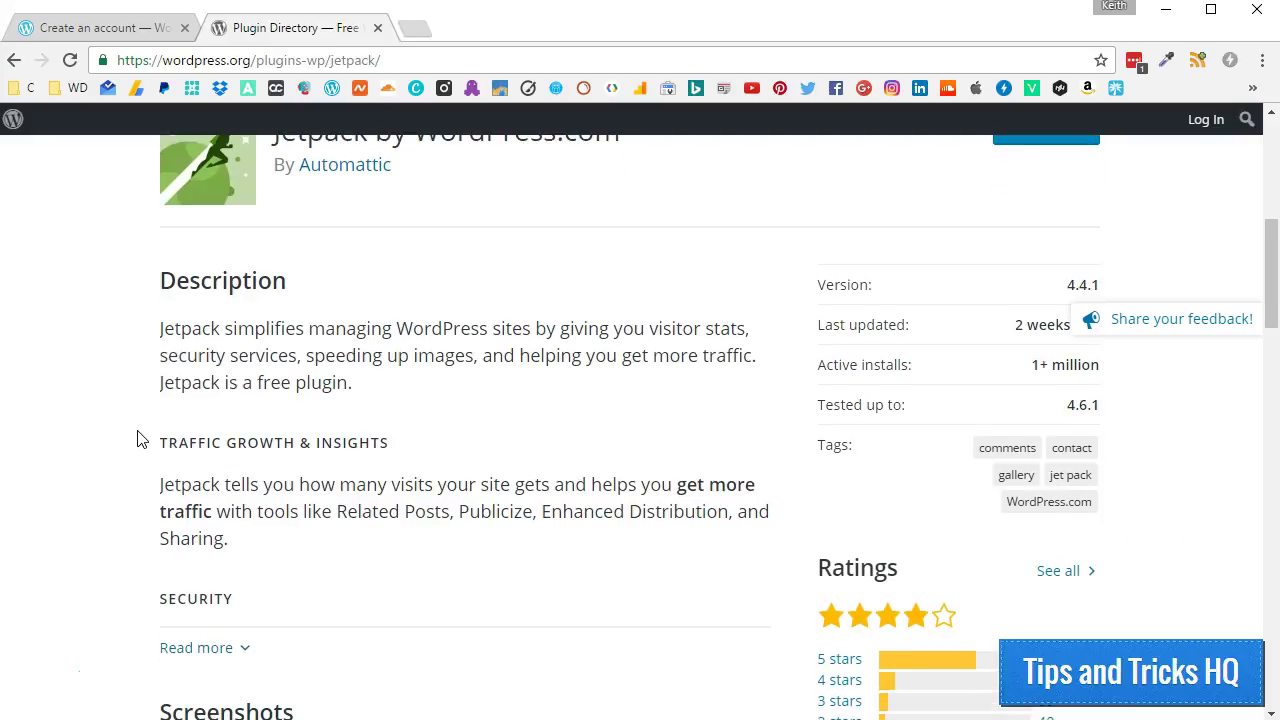
pyautogui.scroll(-1, 140, 438)
pyautogui.scroll(-1, 140, 438)
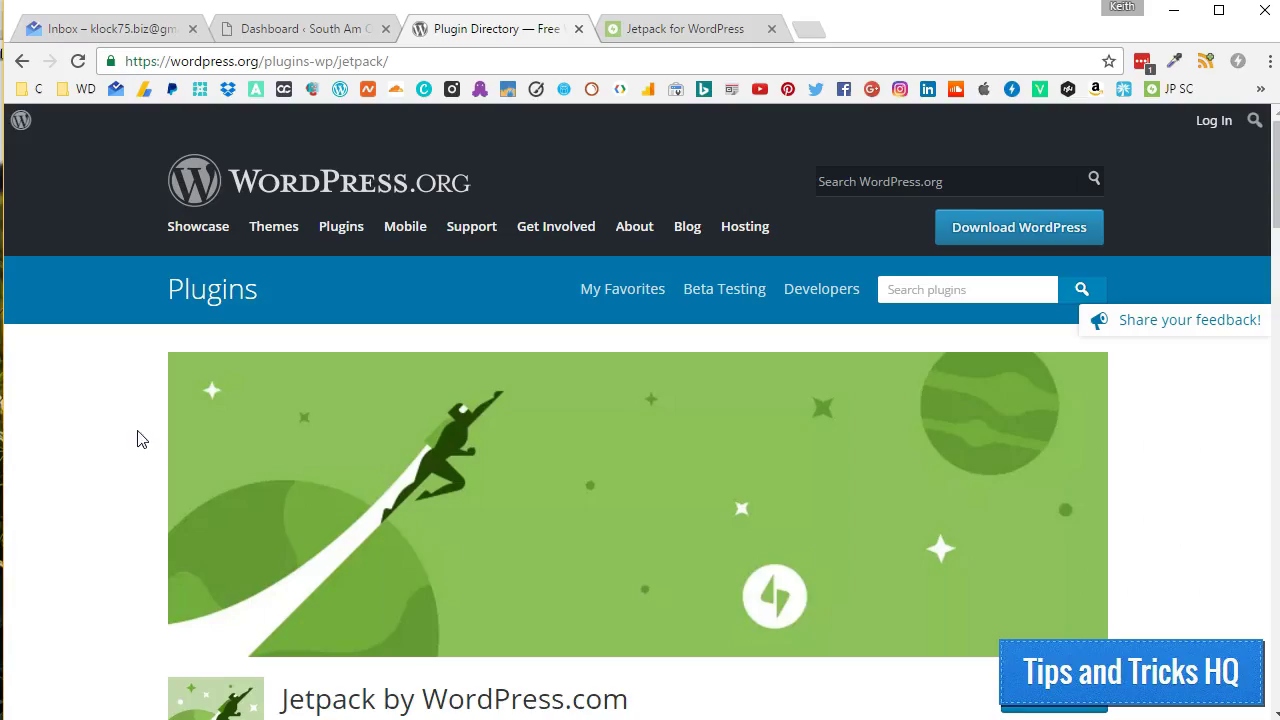
pyautogui.click(106, 424)
pyautogui.scroll(-1, 108, 425)
pyautogui.scroll(-1, 110, 426)
pyautogui.scroll(-2, 110, 426)
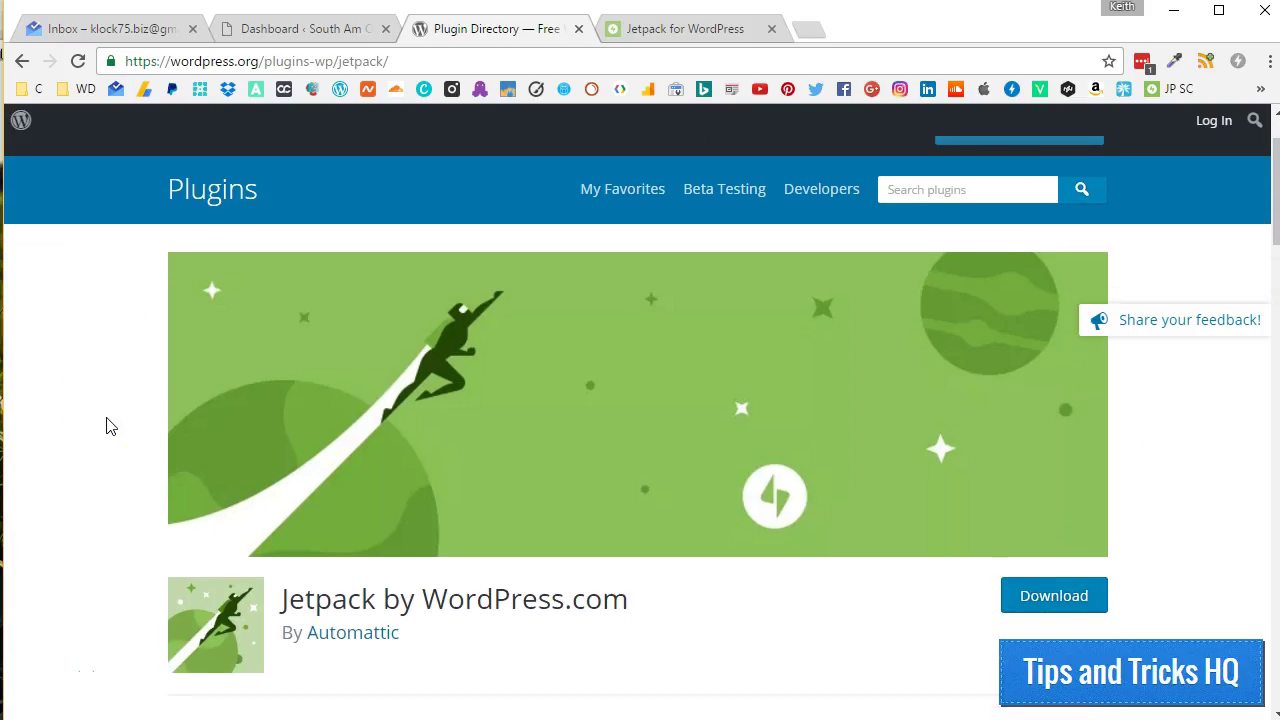
pyautogui.scroll(-2, 110, 426)
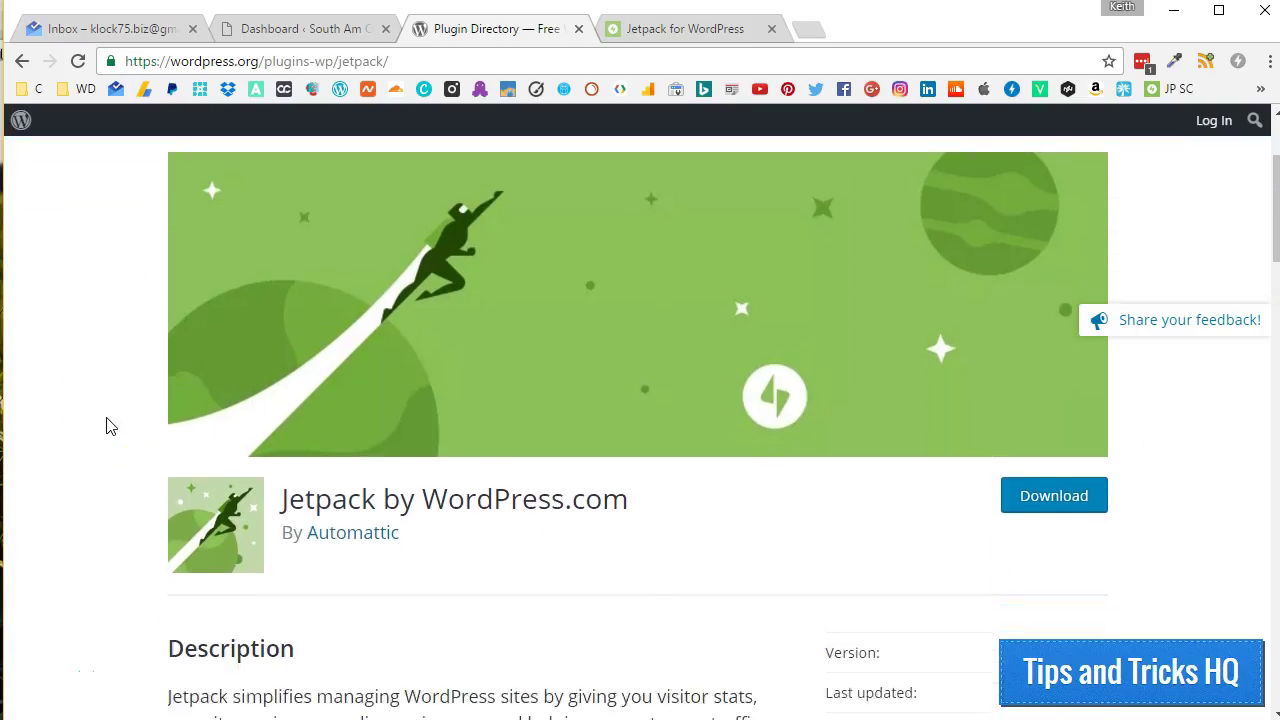
pyautogui.scroll(-1, 110, 426)
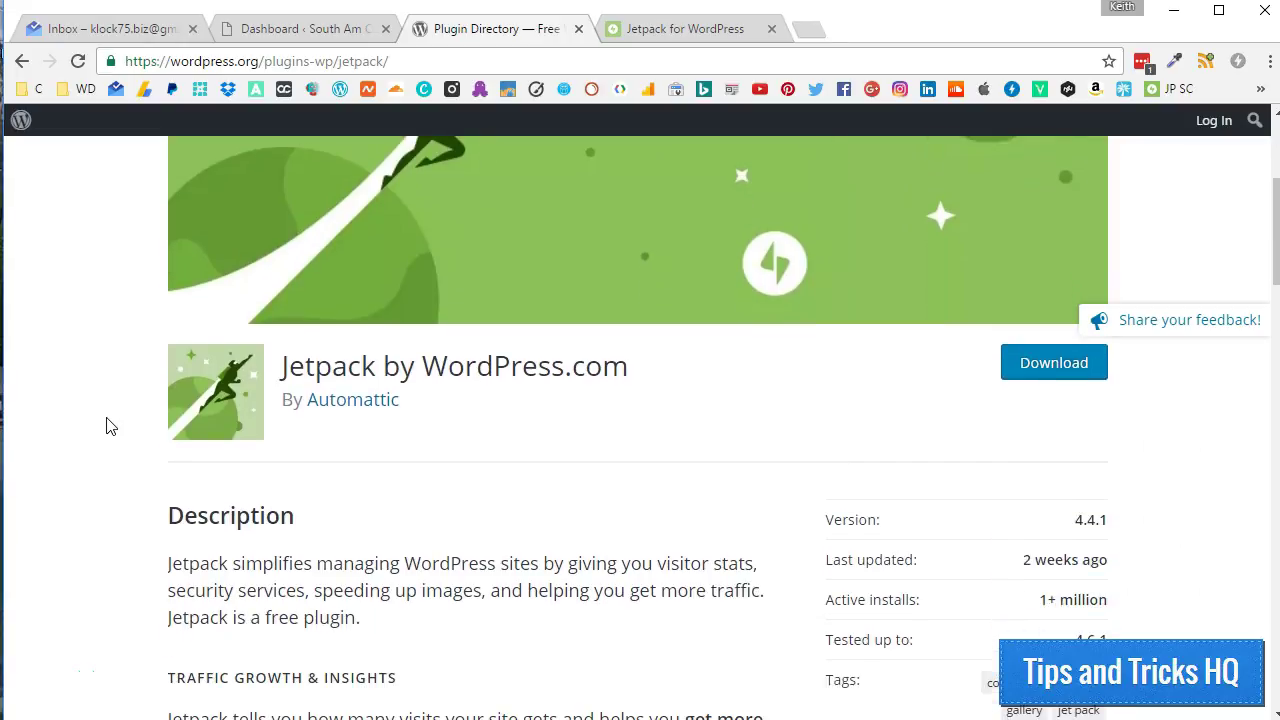
pyautogui.scroll(-1, 110, 426)
pyautogui.scroll(-1, 110, 426)
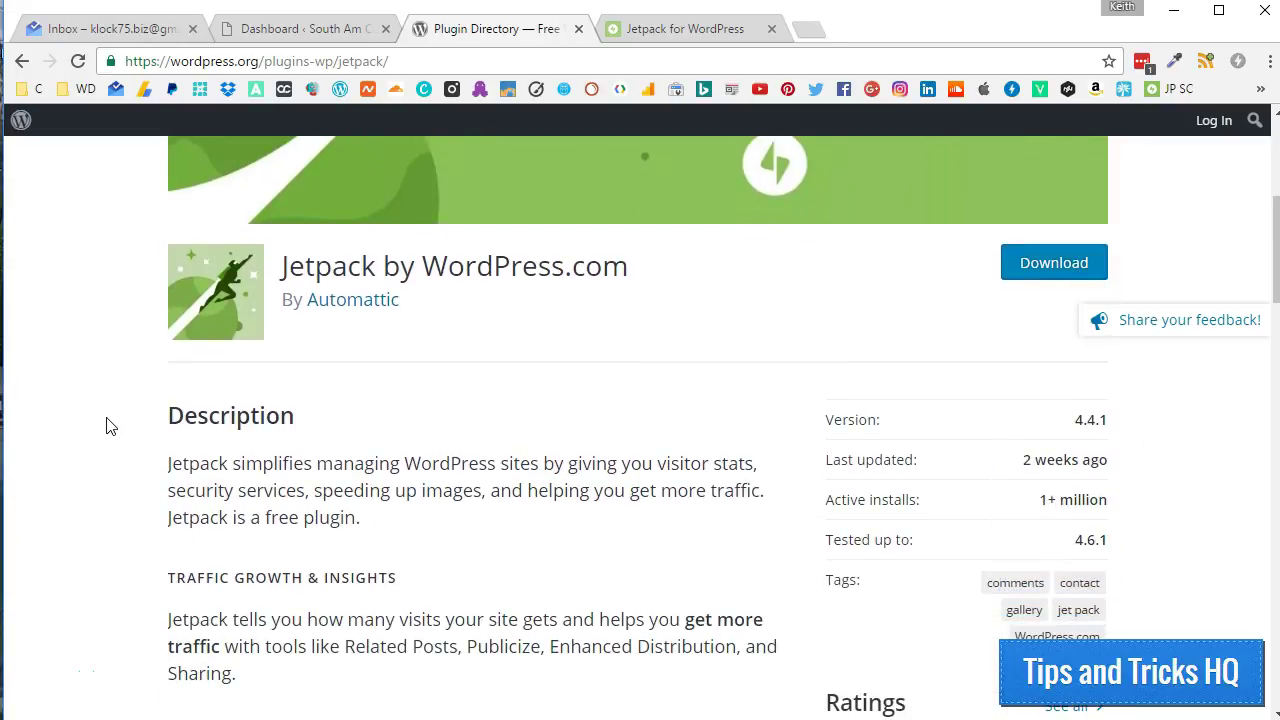
pyautogui.scroll(-1, 110, 426)
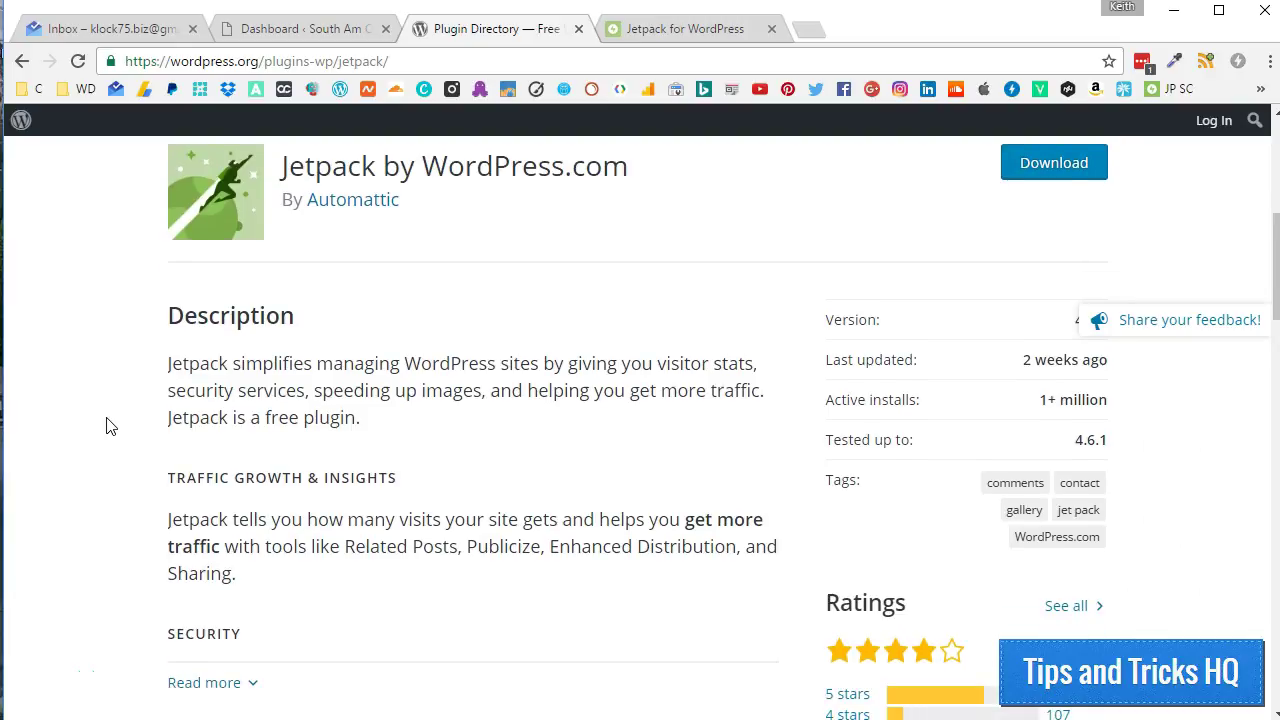
pyautogui.scroll(-1, 110, 426)
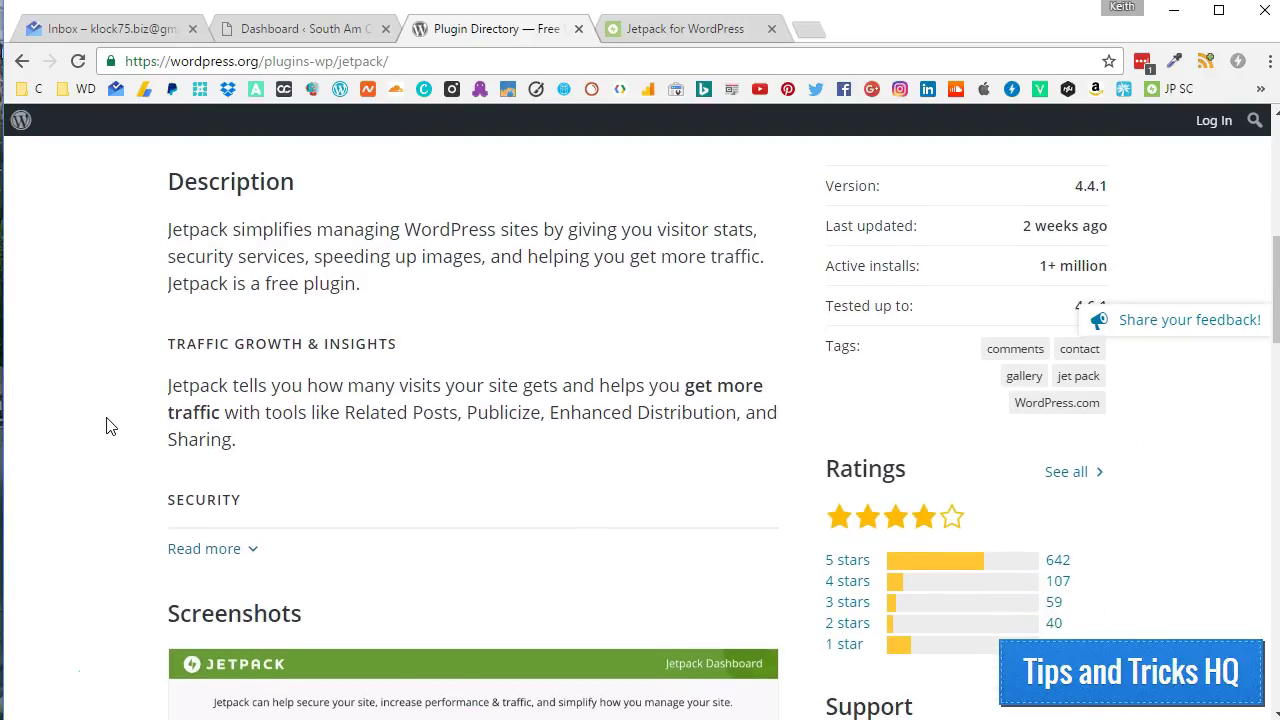
pyautogui.scroll(-1, 110, 426)
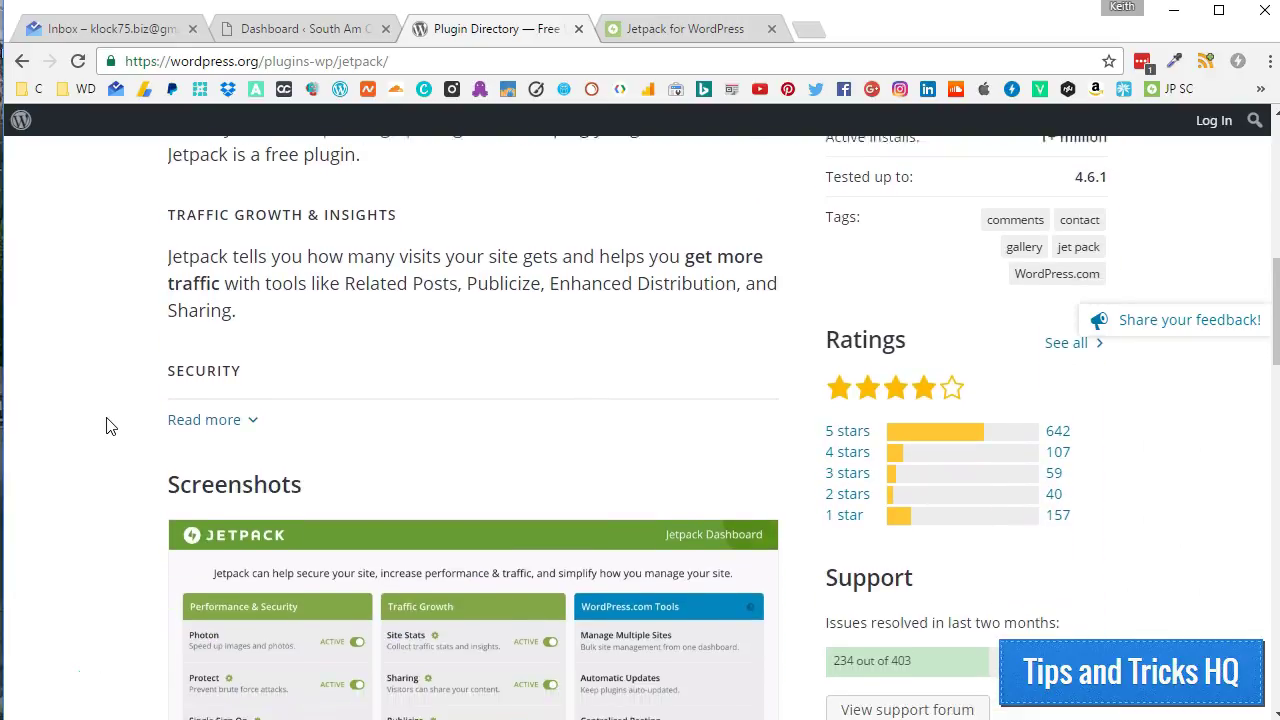
pyautogui.scroll(-1, 110, 426)
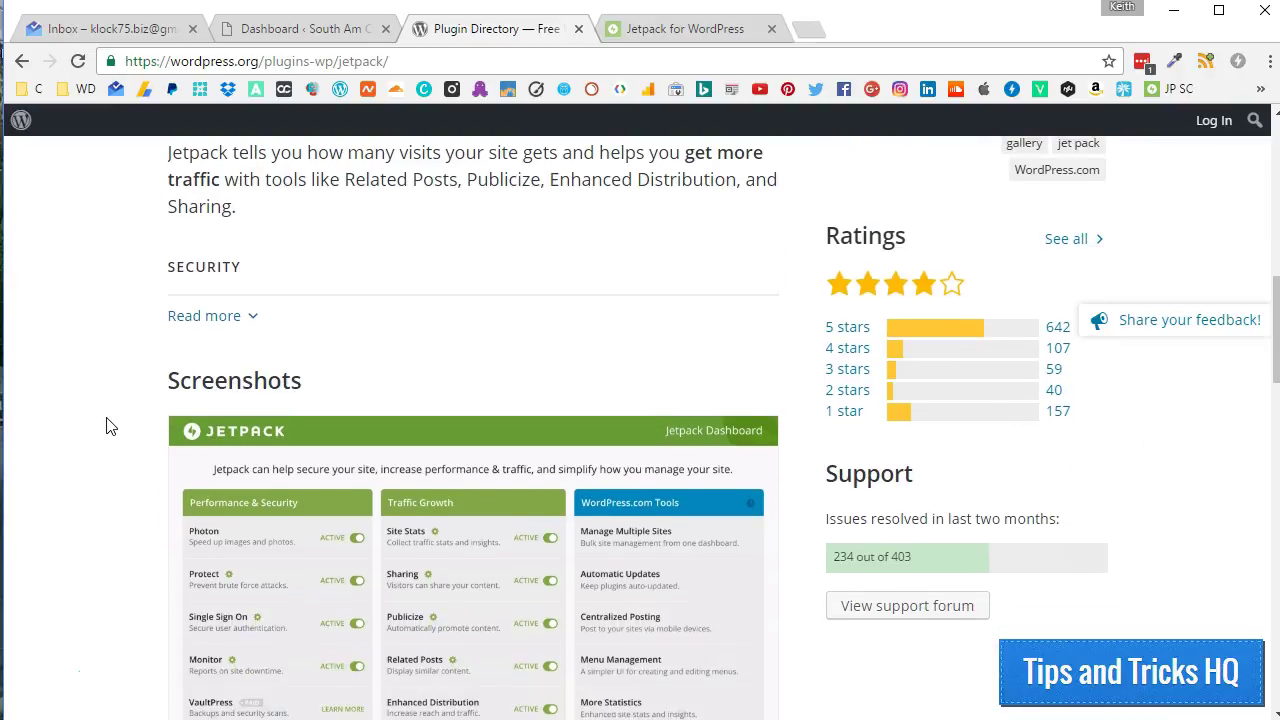
pyautogui.scroll(-1, 110, 426)
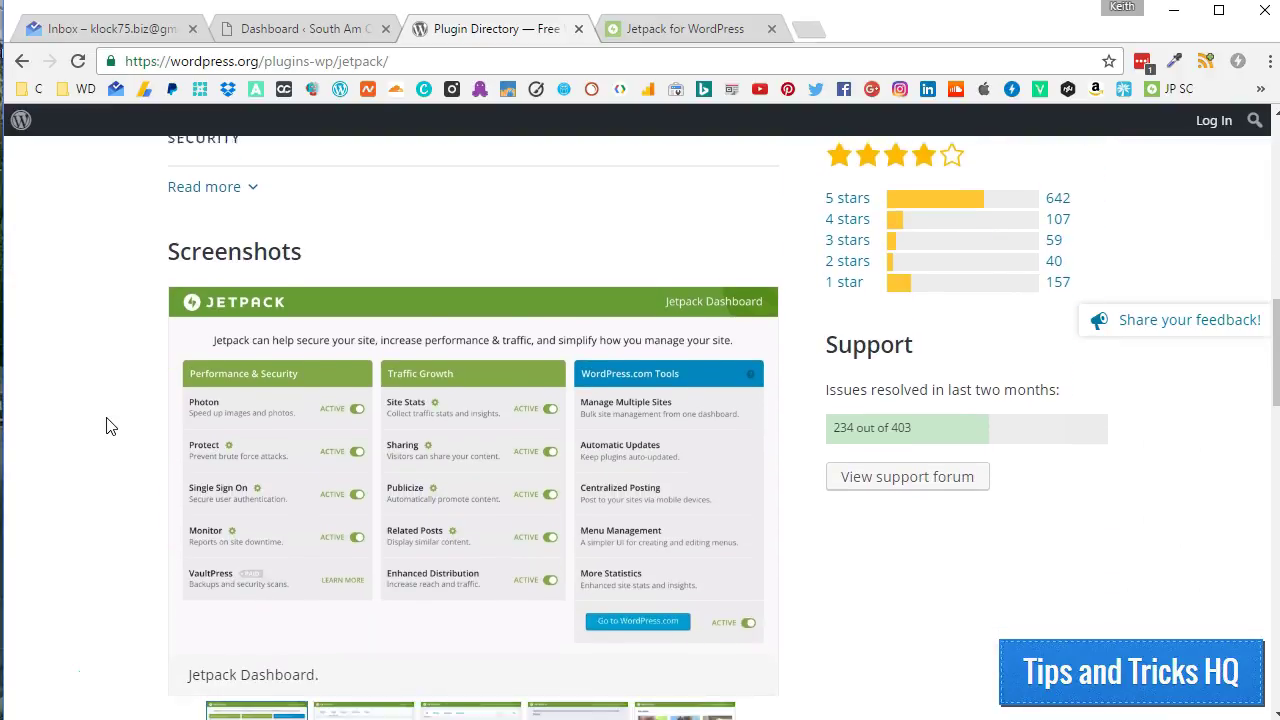
pyautogui.scroll(-1, 110, 426)
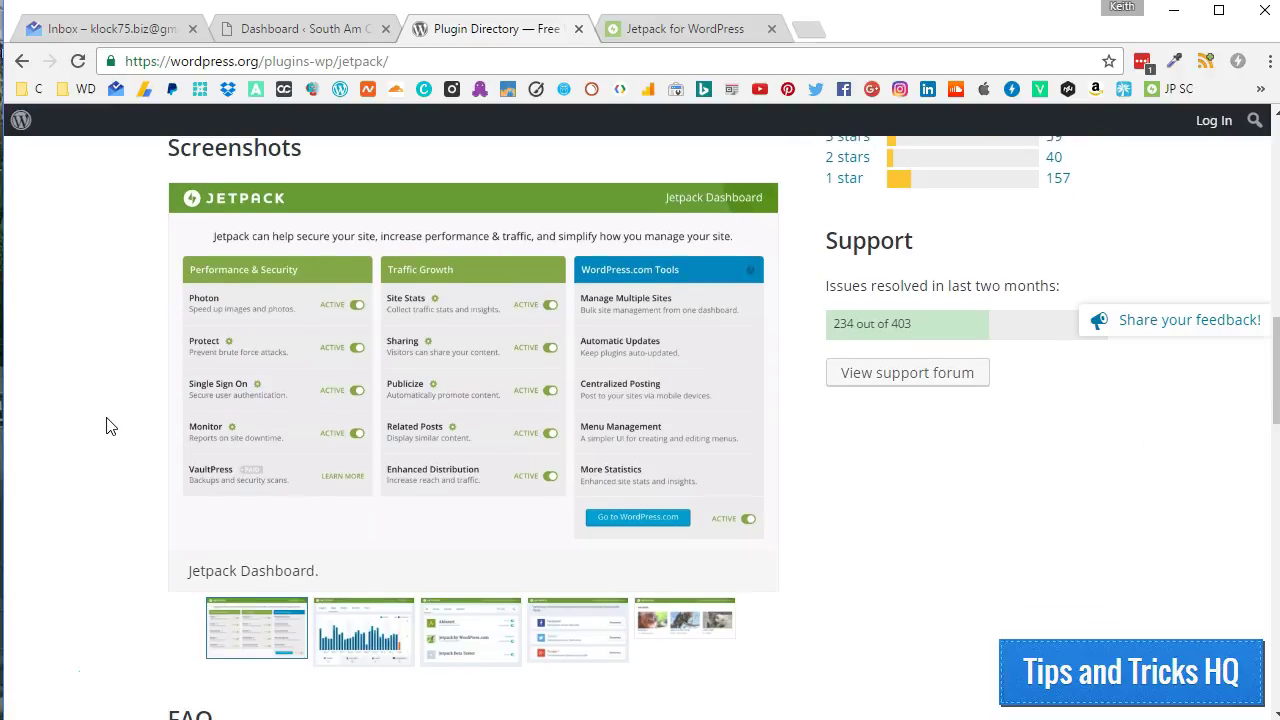
pyautogui.scroll(-1, 110, 426)
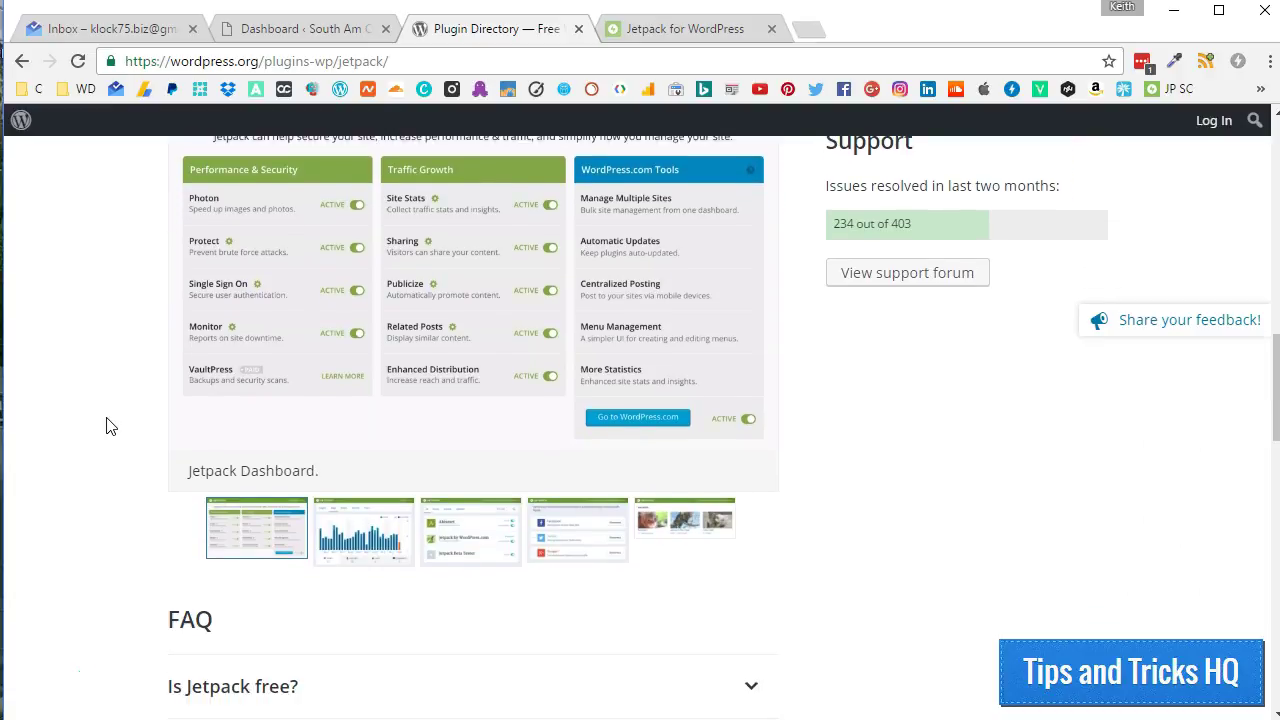
pyautogui.scroll(-1, 110, 426)
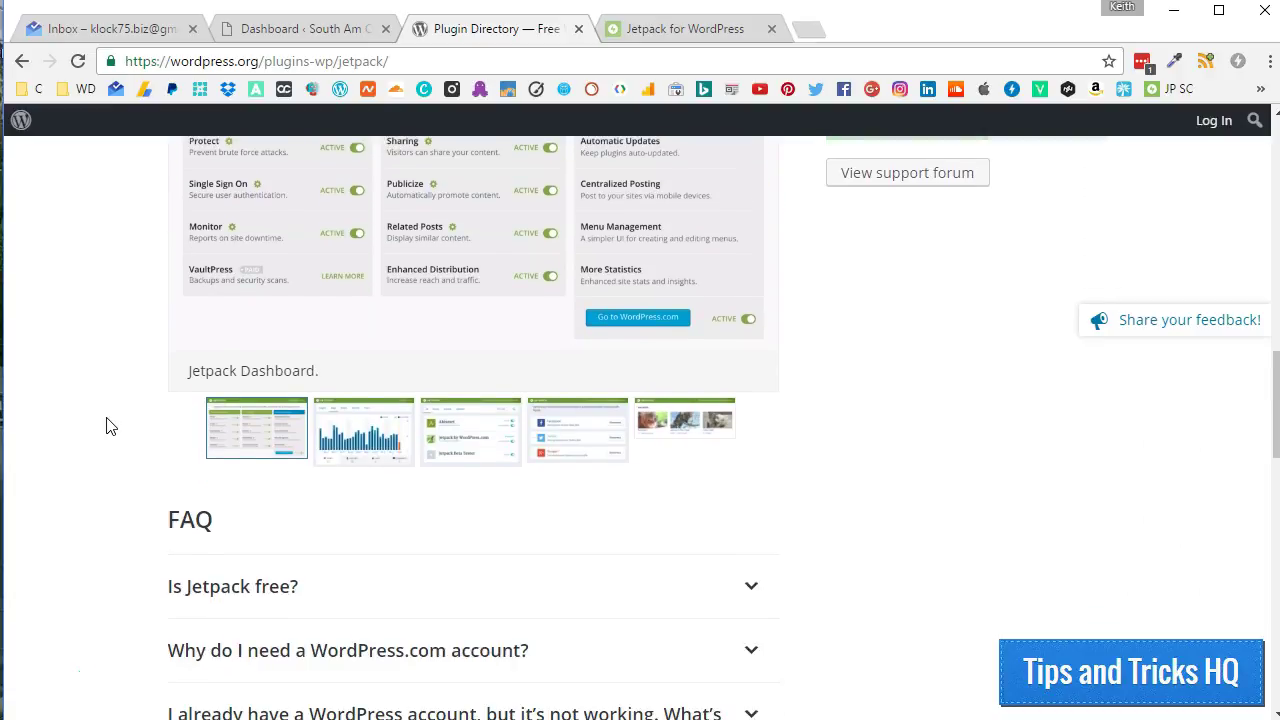
pyautogui.scroll(-1, 110, 426)
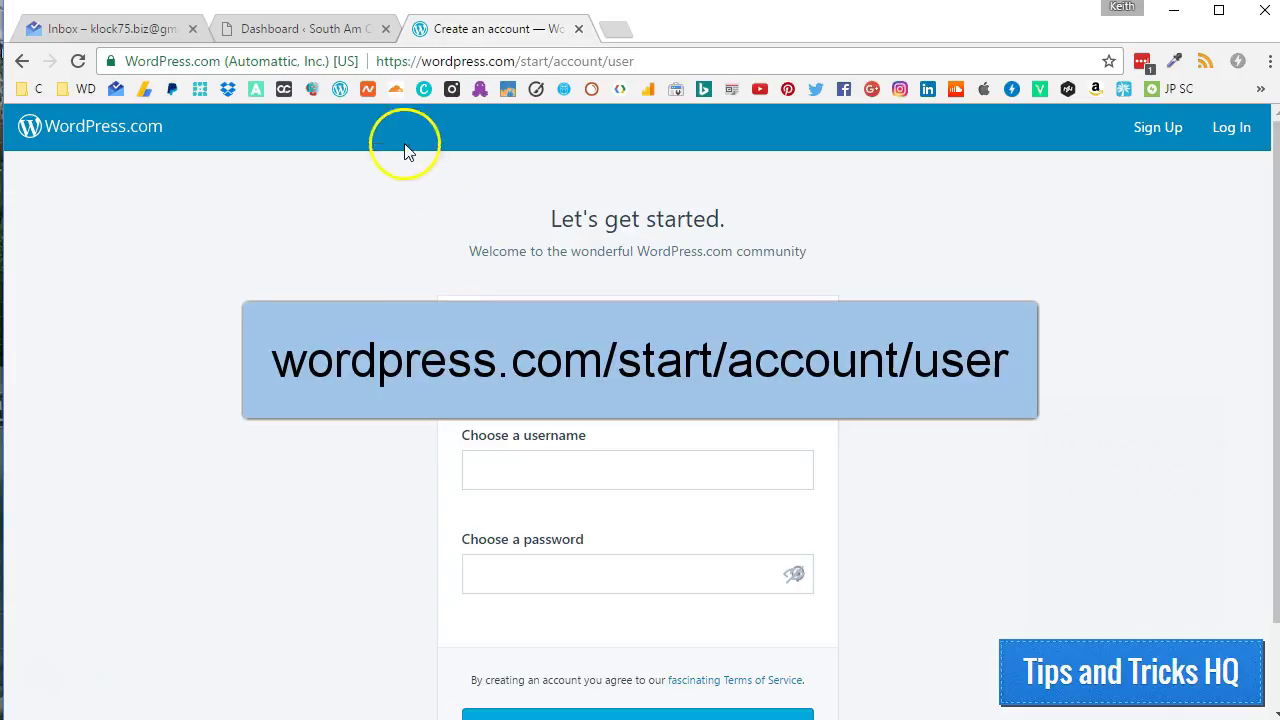
# Select the sign-up page's web address and scroll down the WordPress.com account form
pyautogui.moveTo(374, 61); pyautogui.dragTo(639, 64)
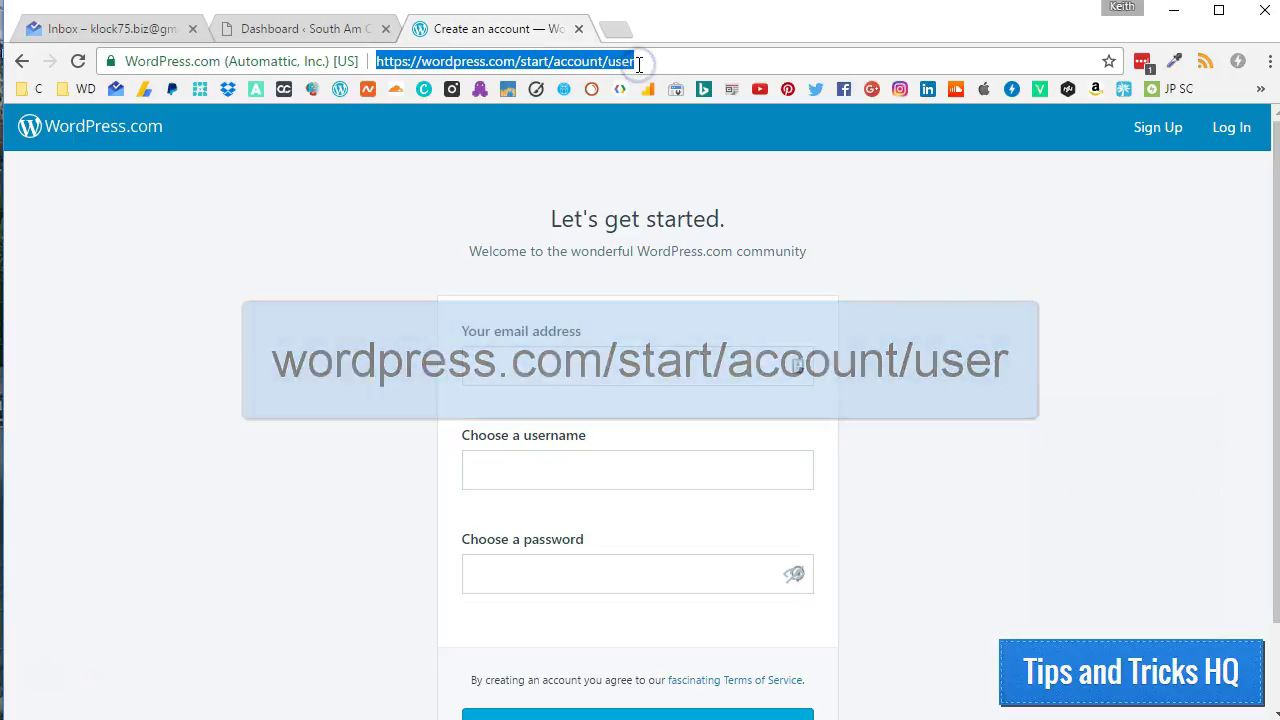
pyautogui.scroll(-1, 284, 331)
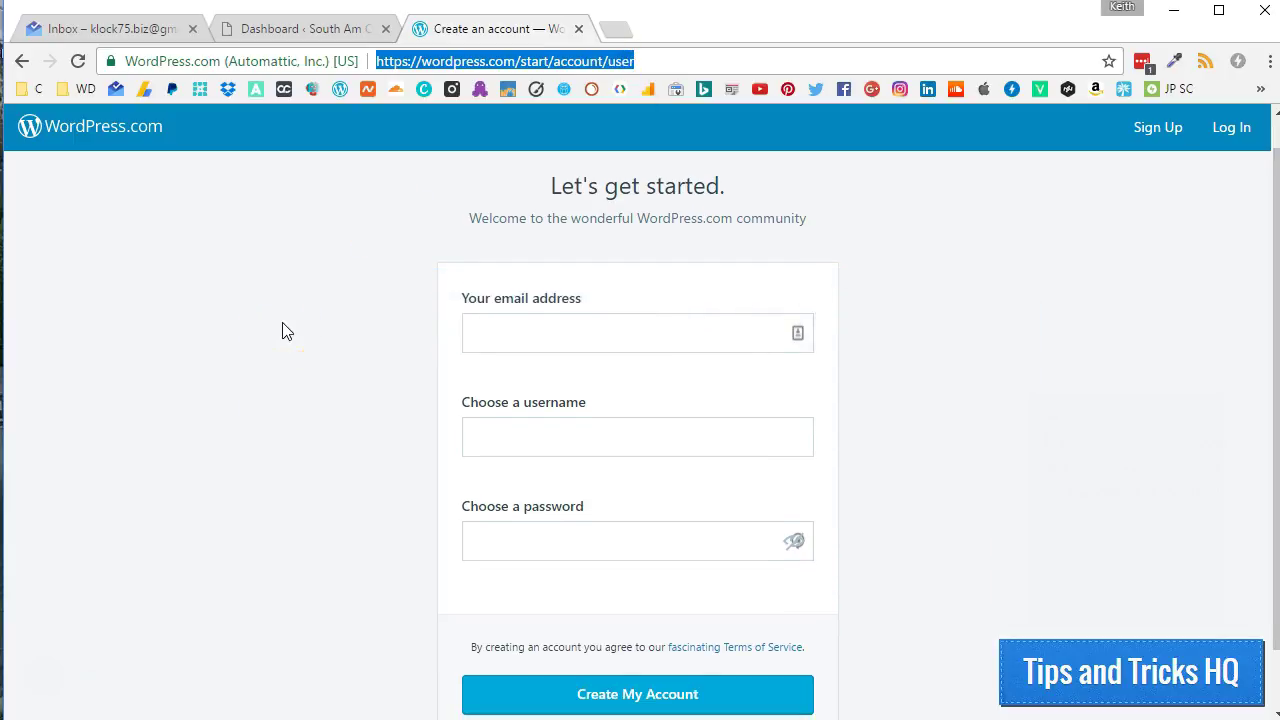
pyautogui.scroll(-1, 282, 331)
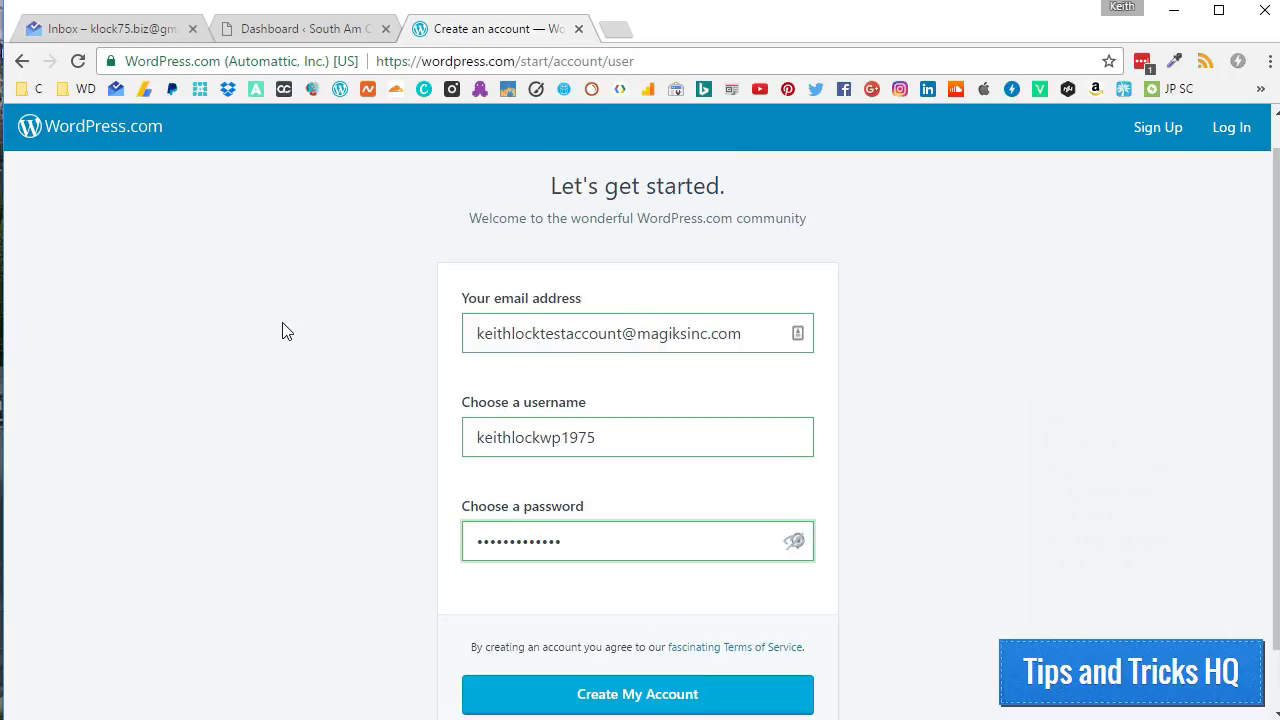
pyautogui.scroll(-1, 282, 331)
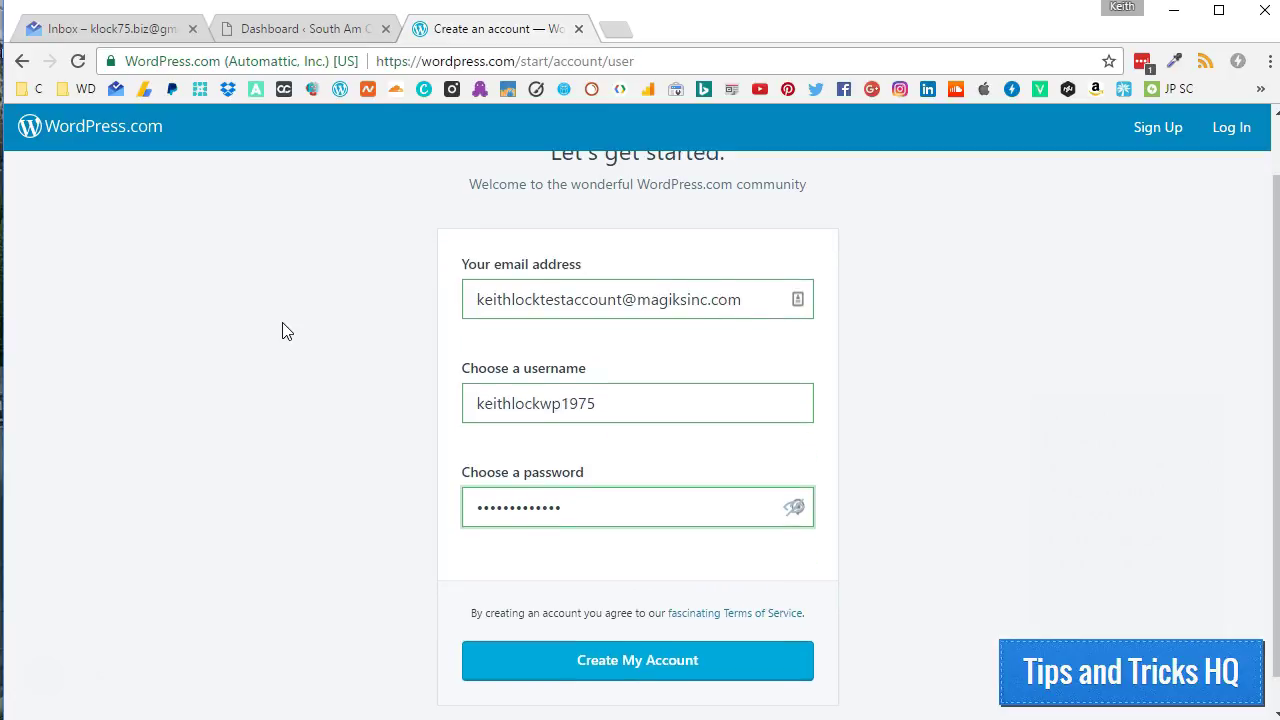
pyautogui.scroll(-1, 282, 331)
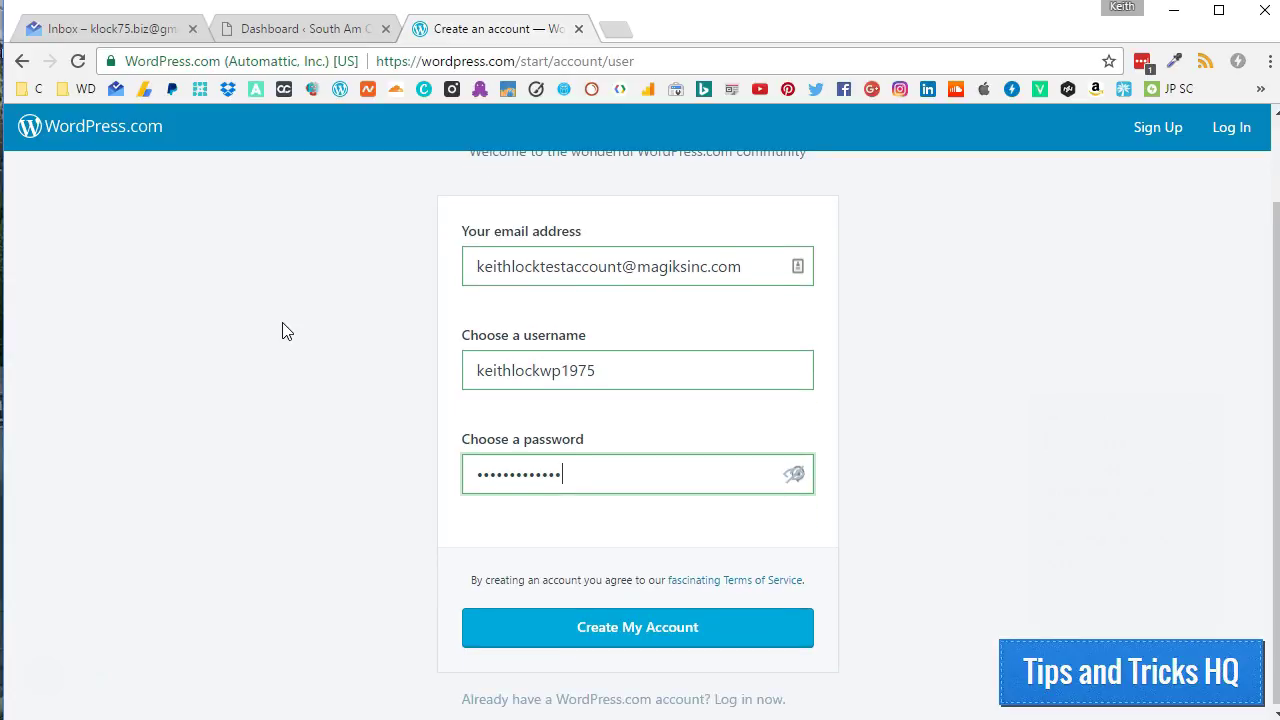
pyautogui.scroll(-1, 282, 331)
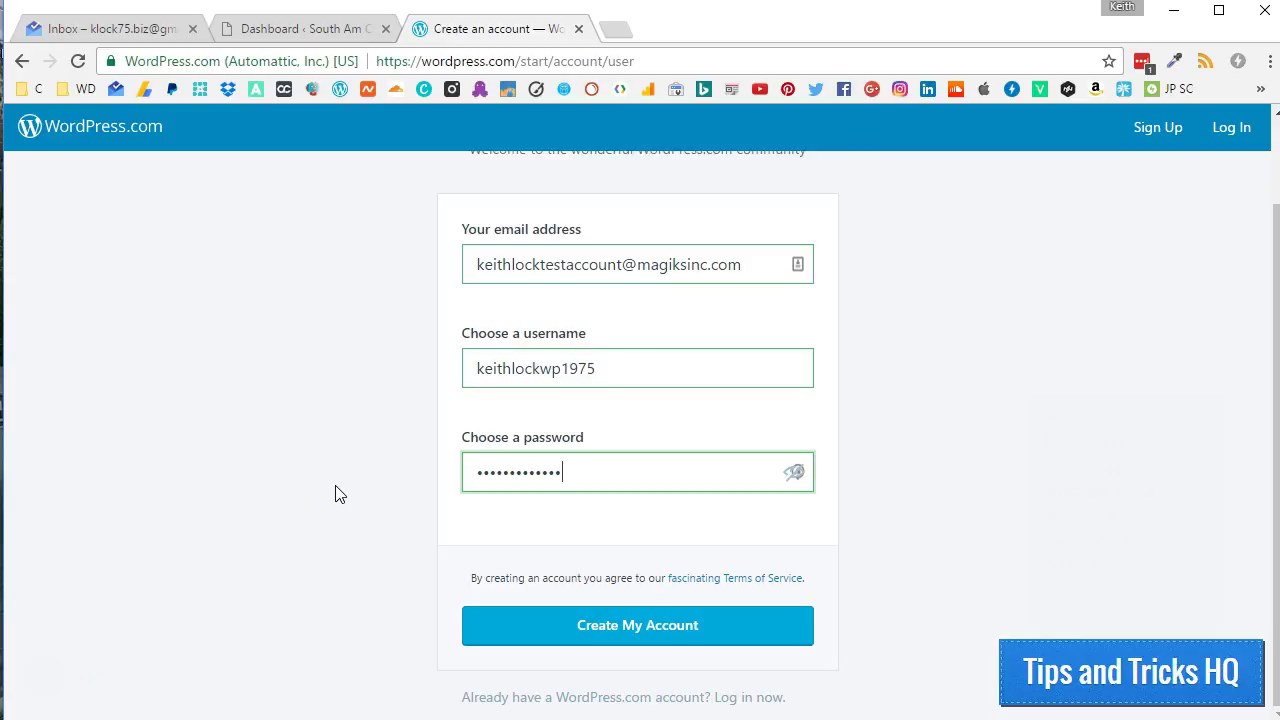
# Create the WordPress.com account and confirm it through the activation email's Confirm Now link
pyautogui.click(627, 628)
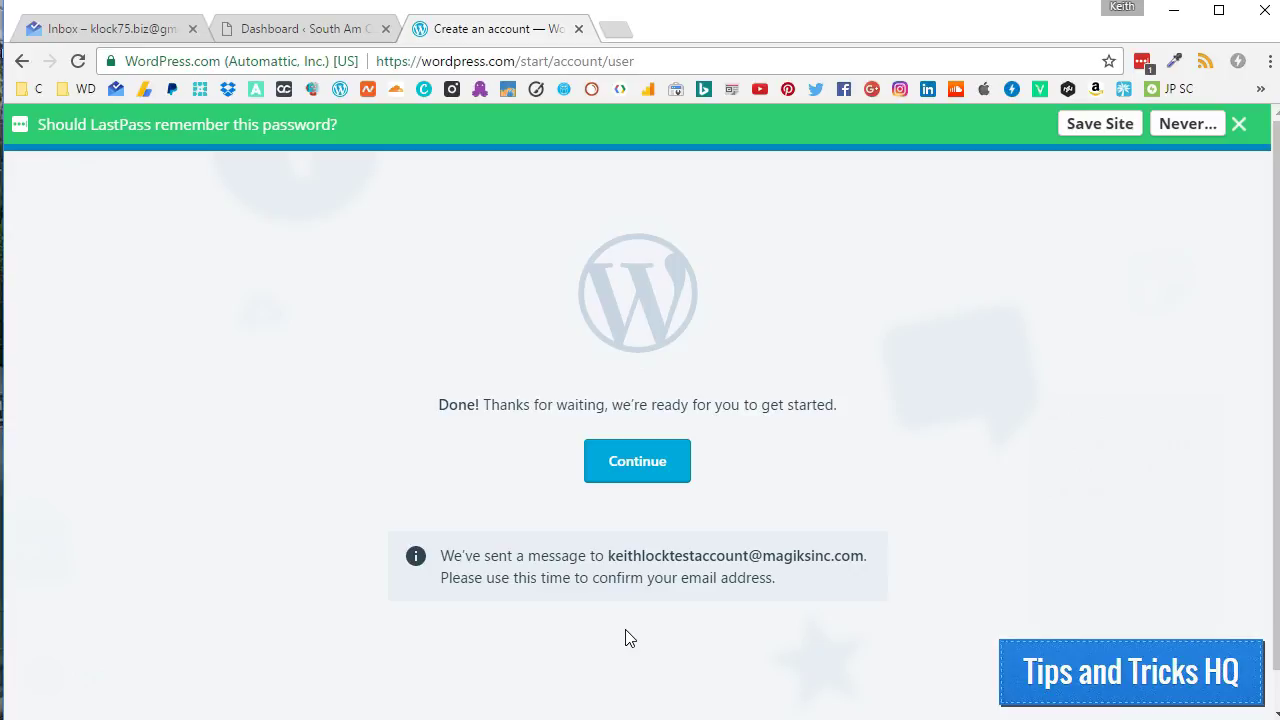
pyautogui.click(738, 527)
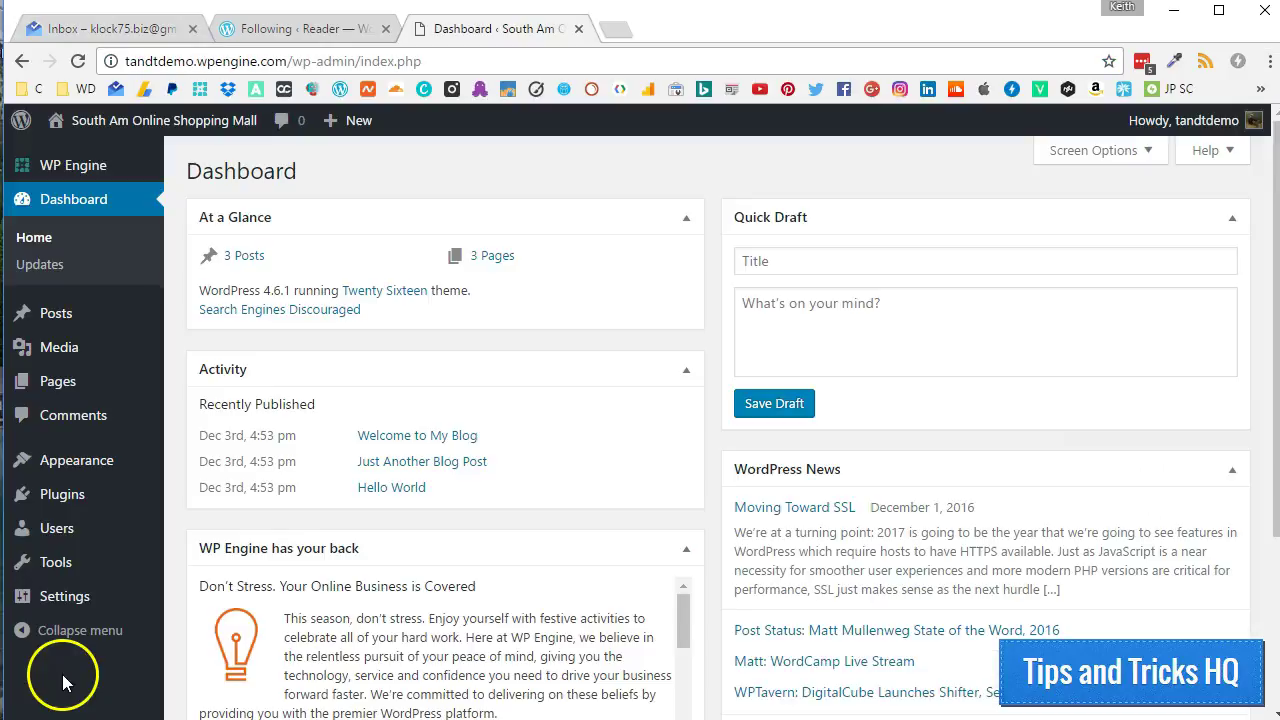
# Go to Plugins > Add New in the site's dashboard
pyautogui.moveTo(68, 510)
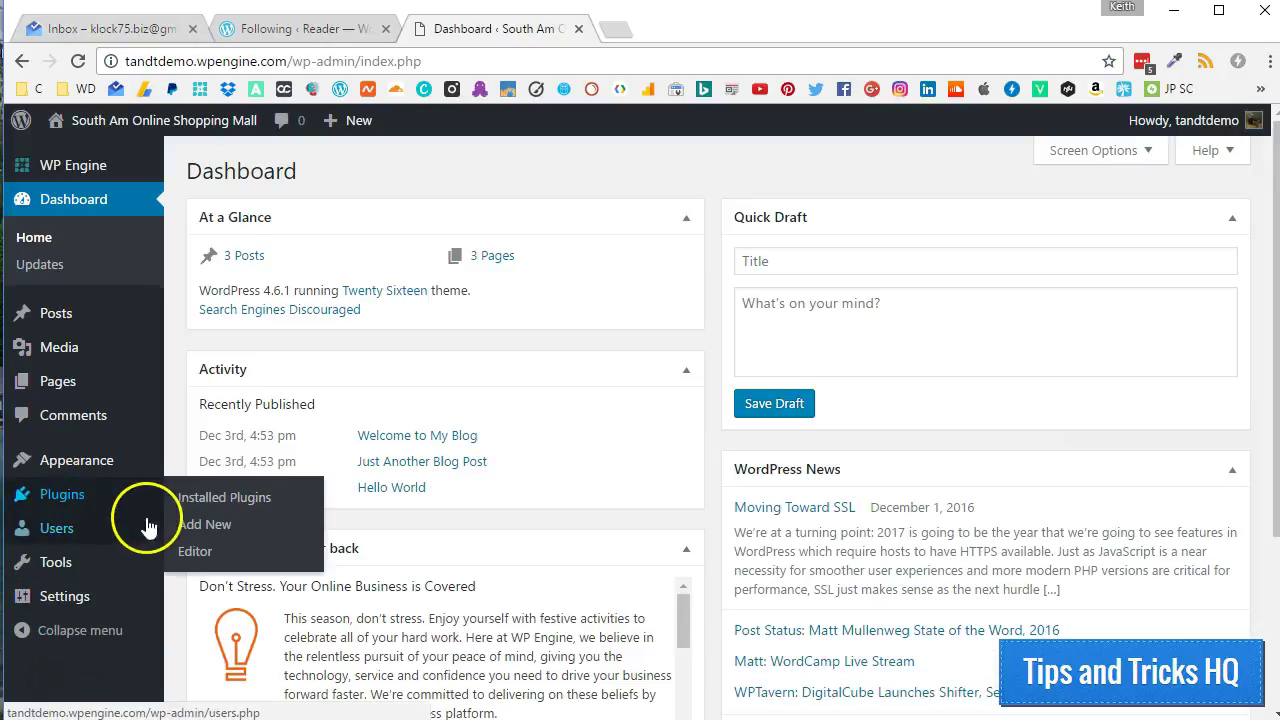
pyautogui.click(190, 528)
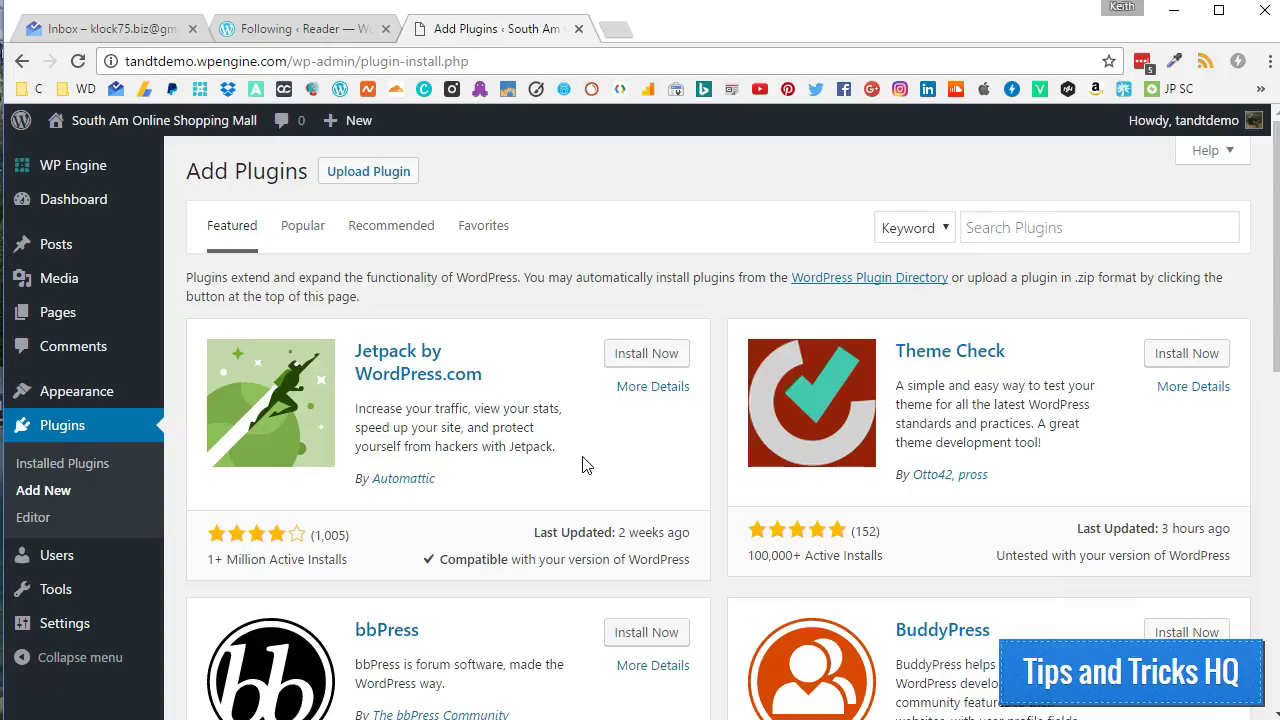
# Install and activate Jetpack by WordPress.com, skipping both WP Engine restore-point prompts
pyautogui.moveTo(484, 374); pyautogui.dragTo(349, 346)
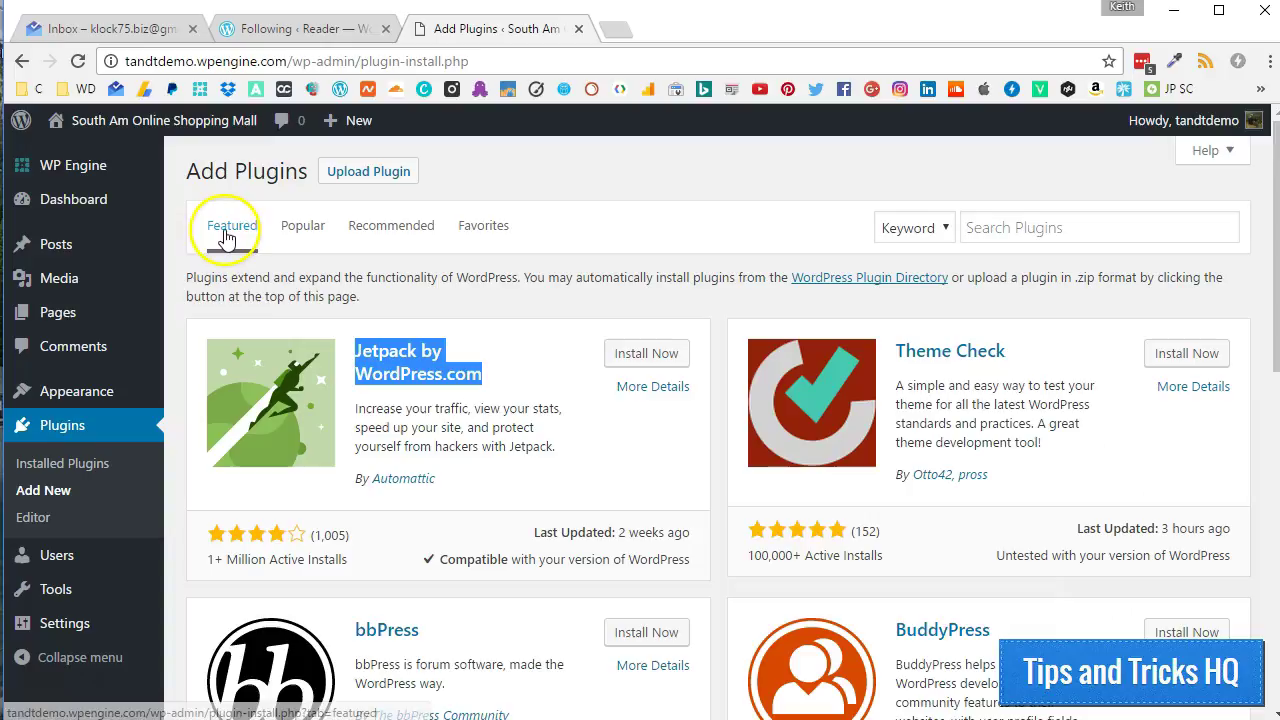
pyautogui.click(982, 227)
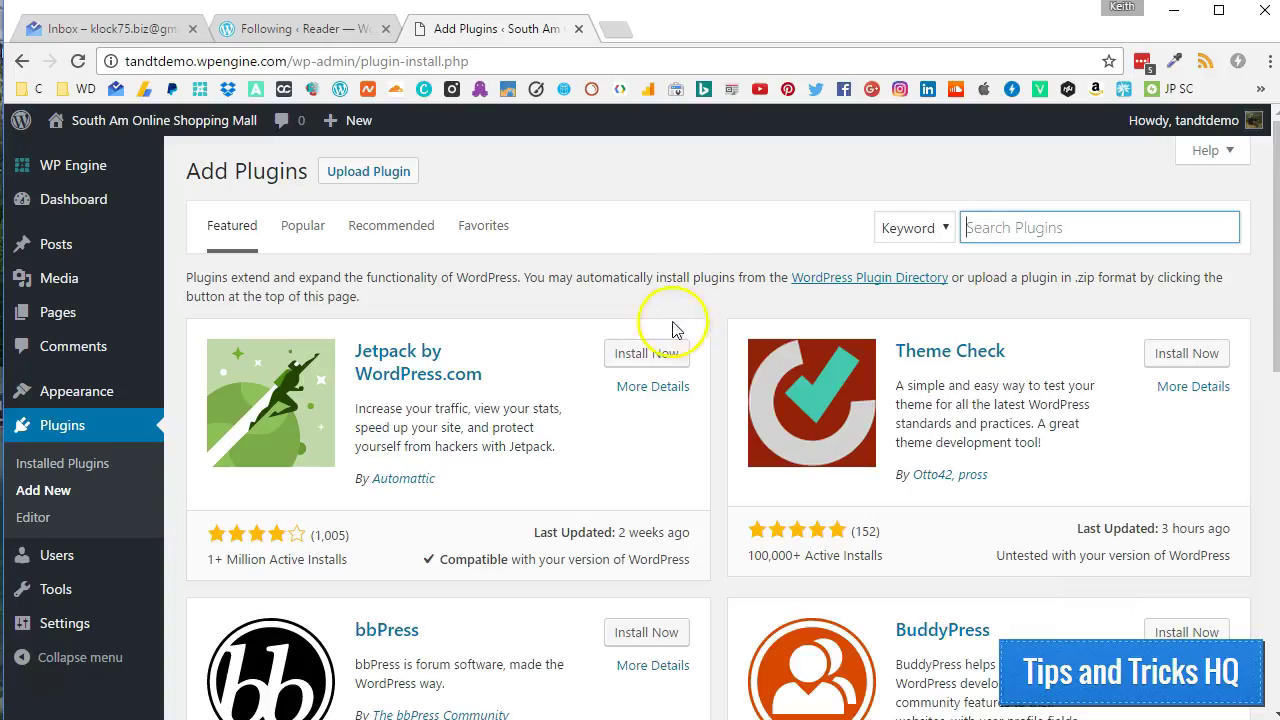
pyautogui.click(646, 353)
pyautogui.click(522, 314)
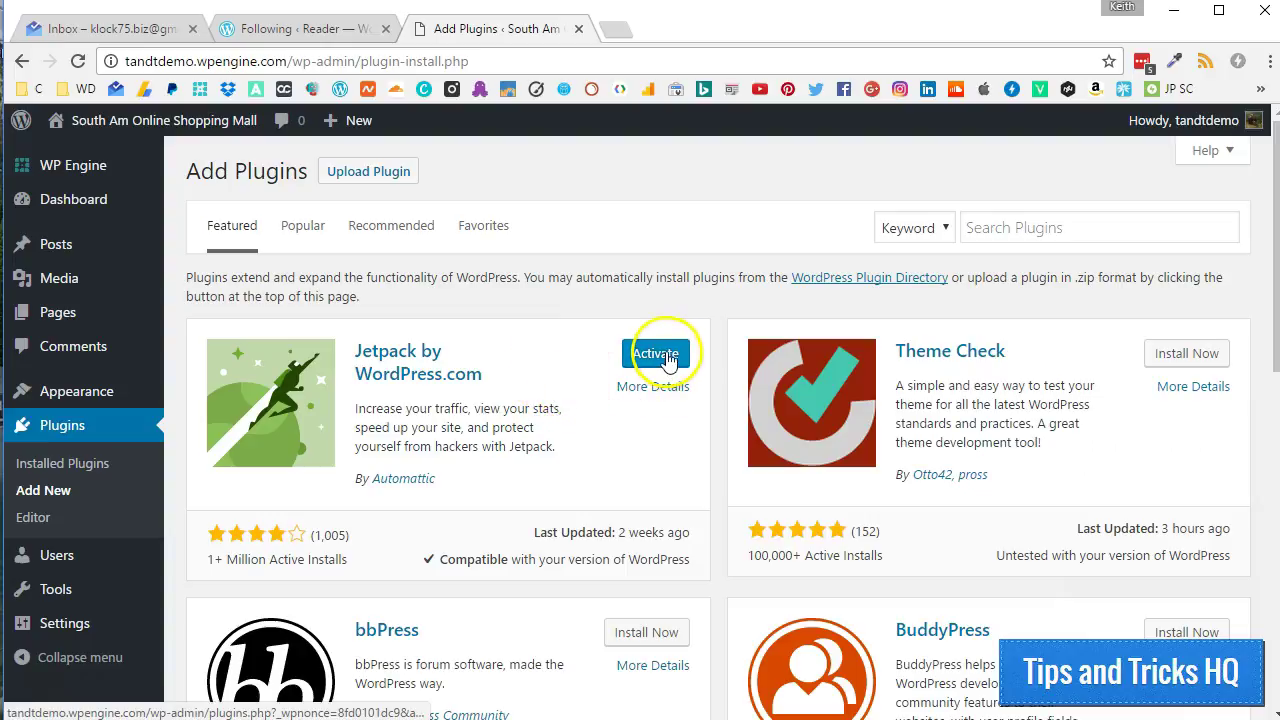
pyautogui.click(654, 353)
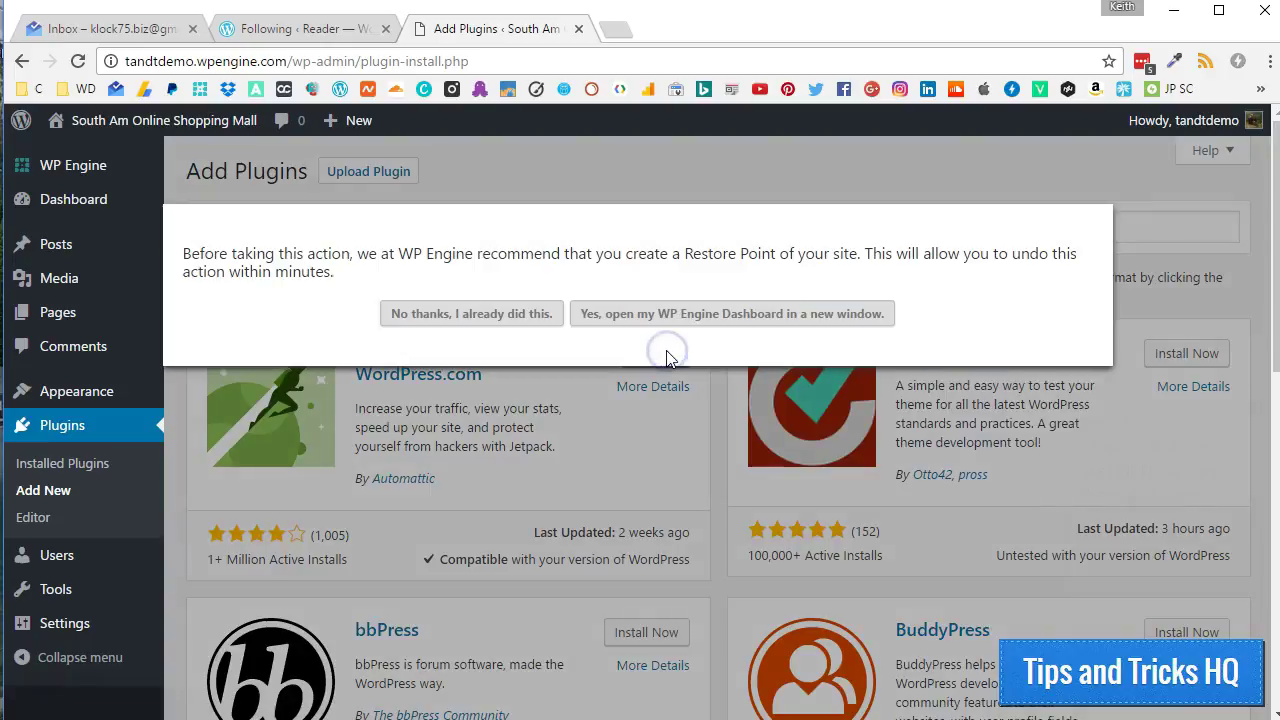
pyautogui.click(503, 314)
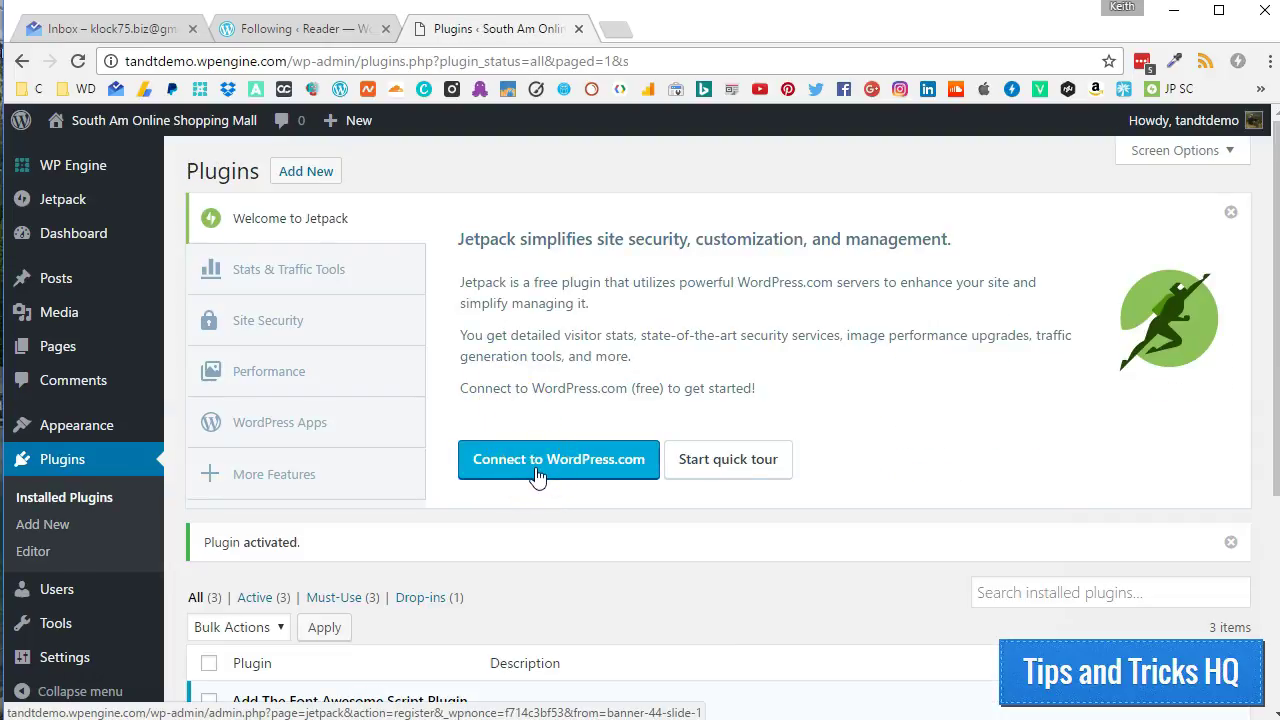
# Connect the site to WordPress.com from the Jetpack banner and approve the authorization
pyautogui.click(537, 466)
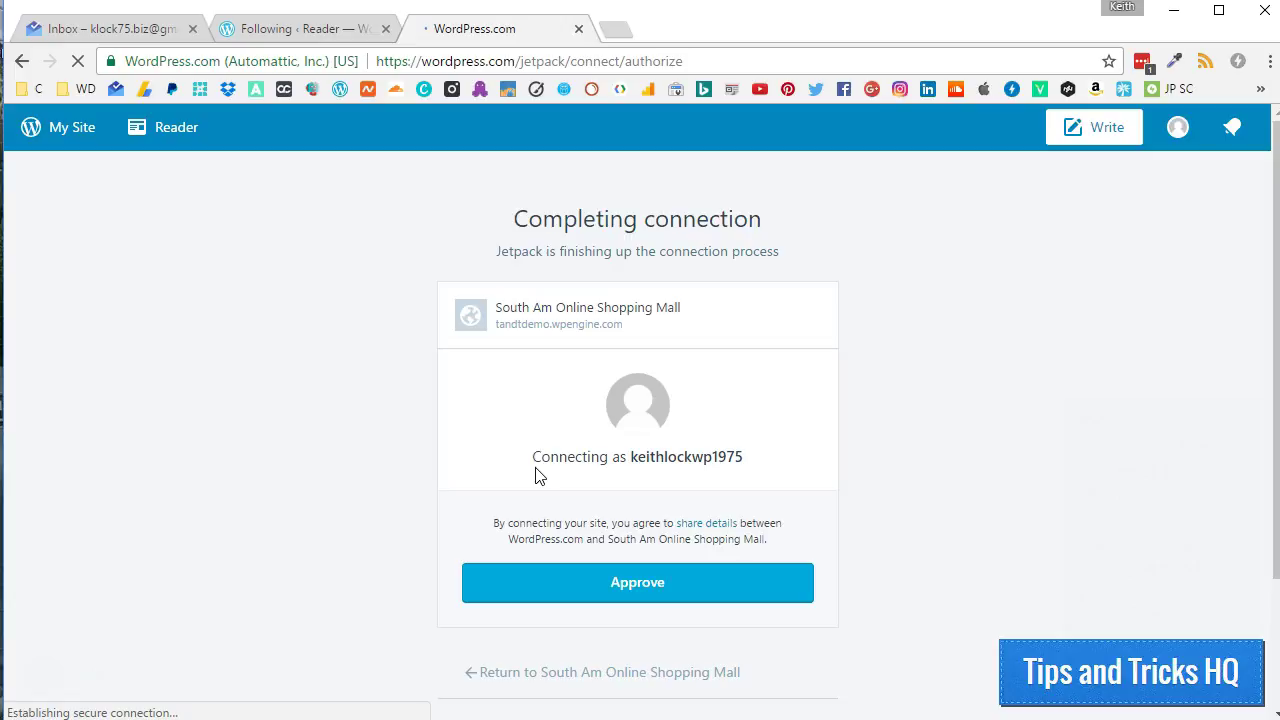
pyautogui.scroll(-1, 536, 476)
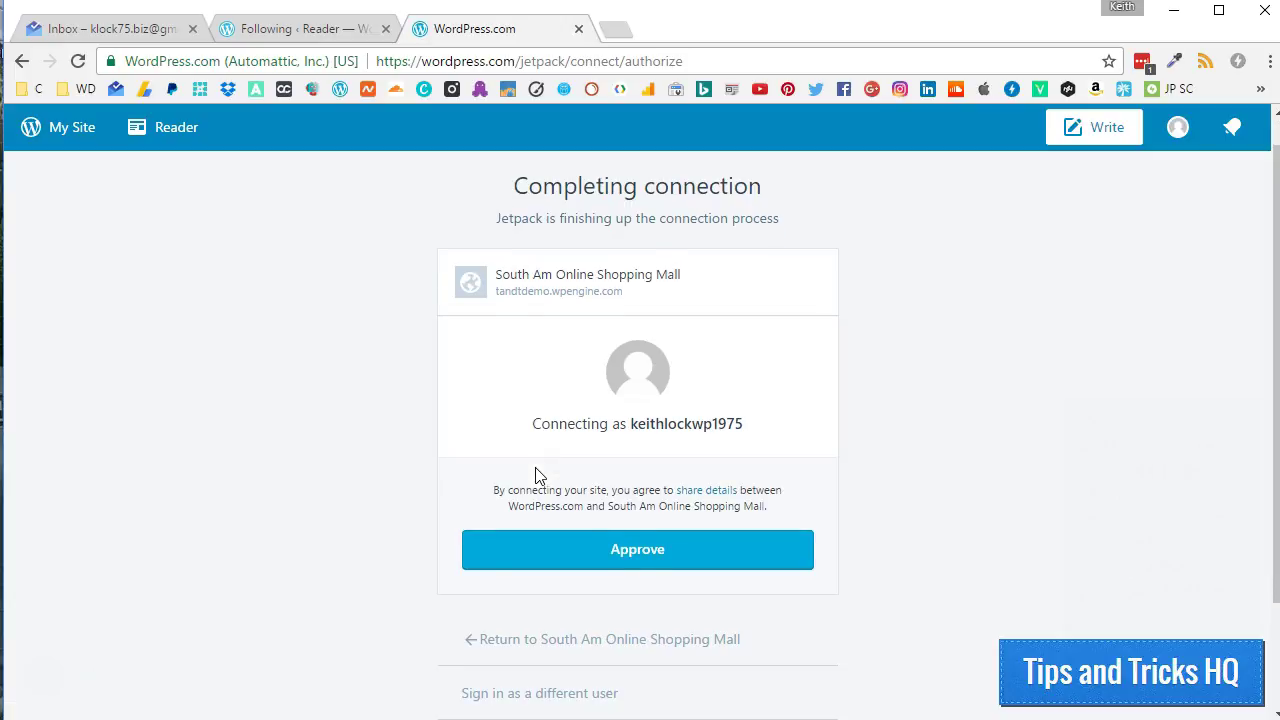
pyautogui.click(630, 562)
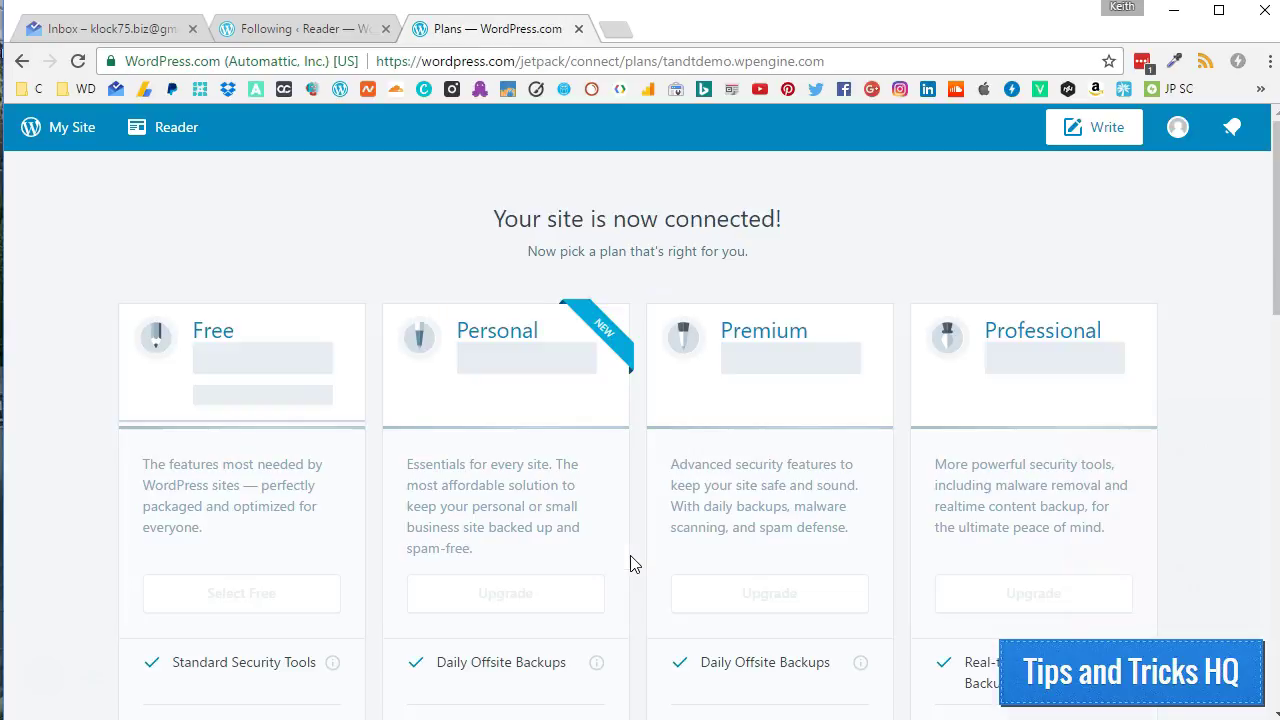
# Select the Free plan for the newly connected site
pyautogui.scroll(-1, 331, 421)
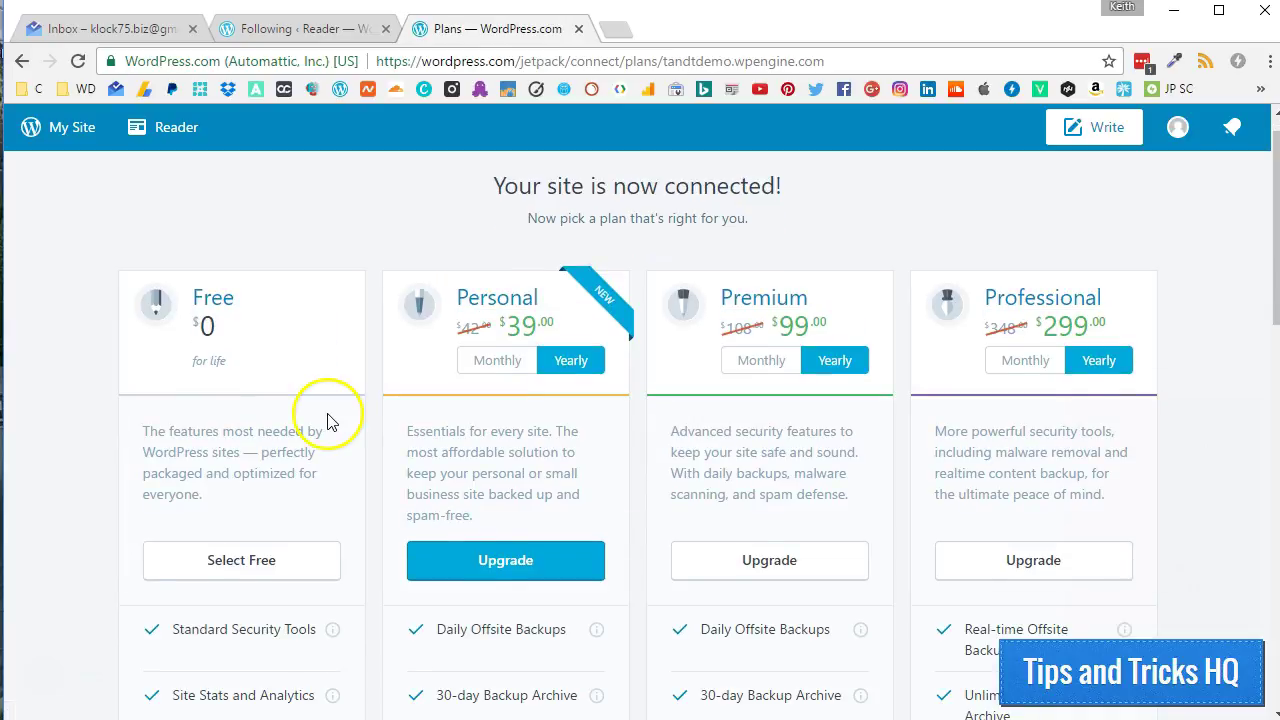
pyautogui.scroll(-2, 150, 490)
pyautogui.click(228, 527)
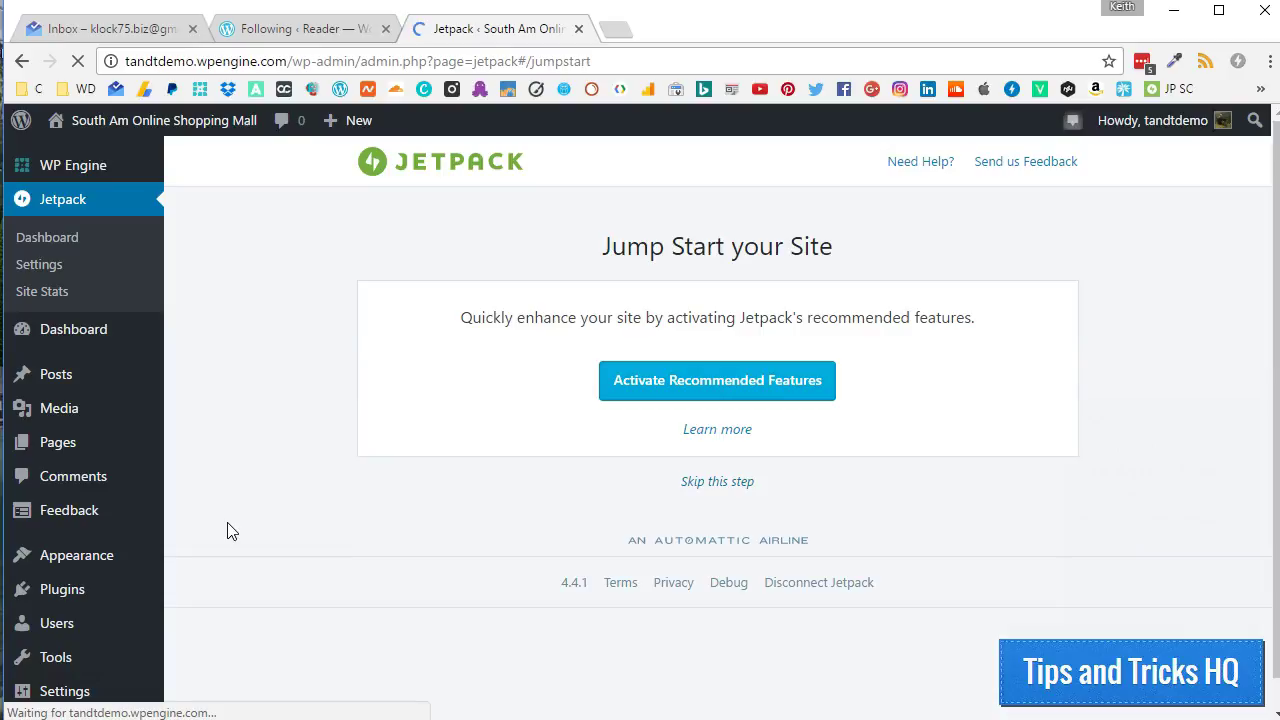
# Open Jetpack's Settings from the admin sidebar
pyautogui.click(40, 270)
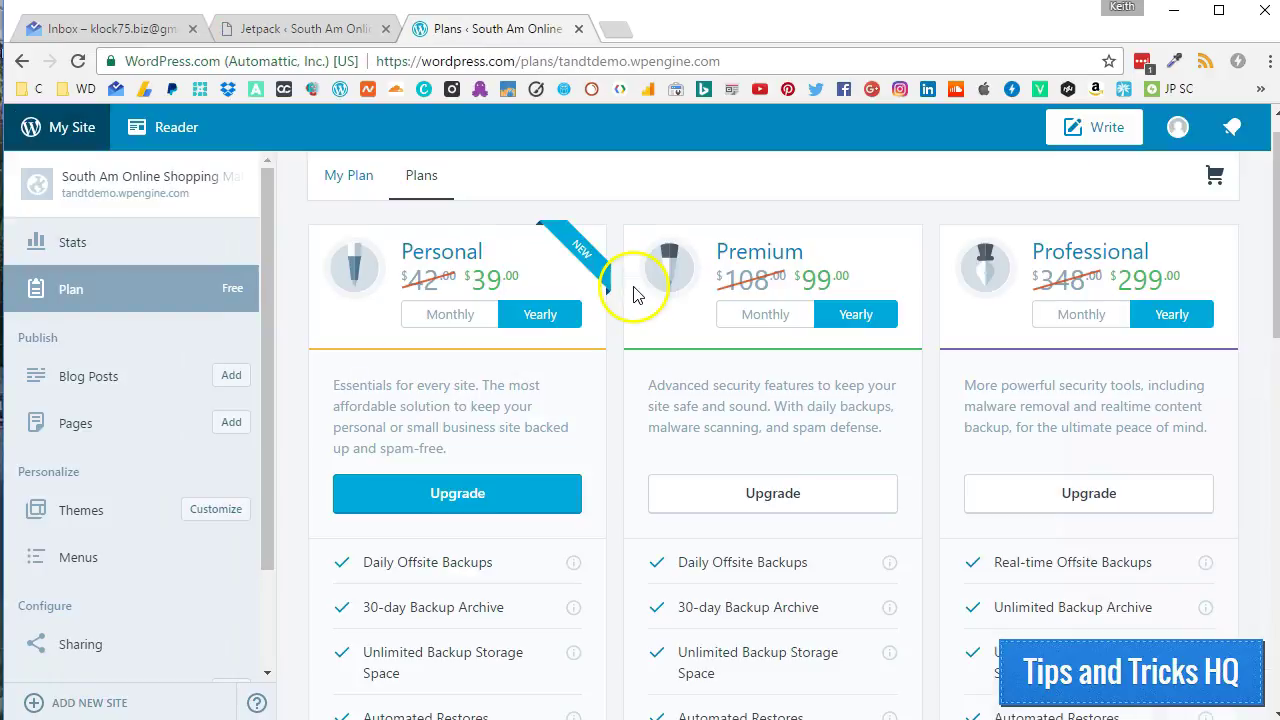
# Scroll through the Plans page comparing Personal, Premium and Professional features
pyautogui.scroll(-1, 634, 310)
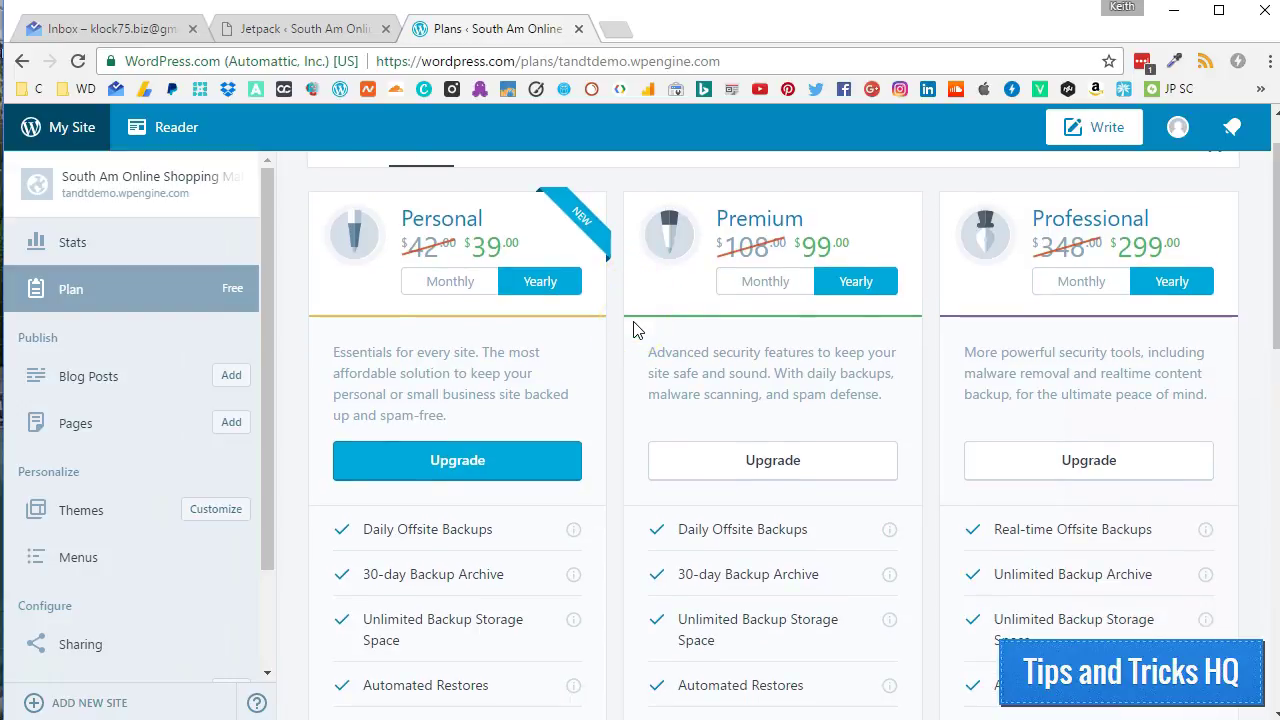
pyautogui.scroll(-1, 634, 330)
pyautogui.scroll(-1, 634, 330)
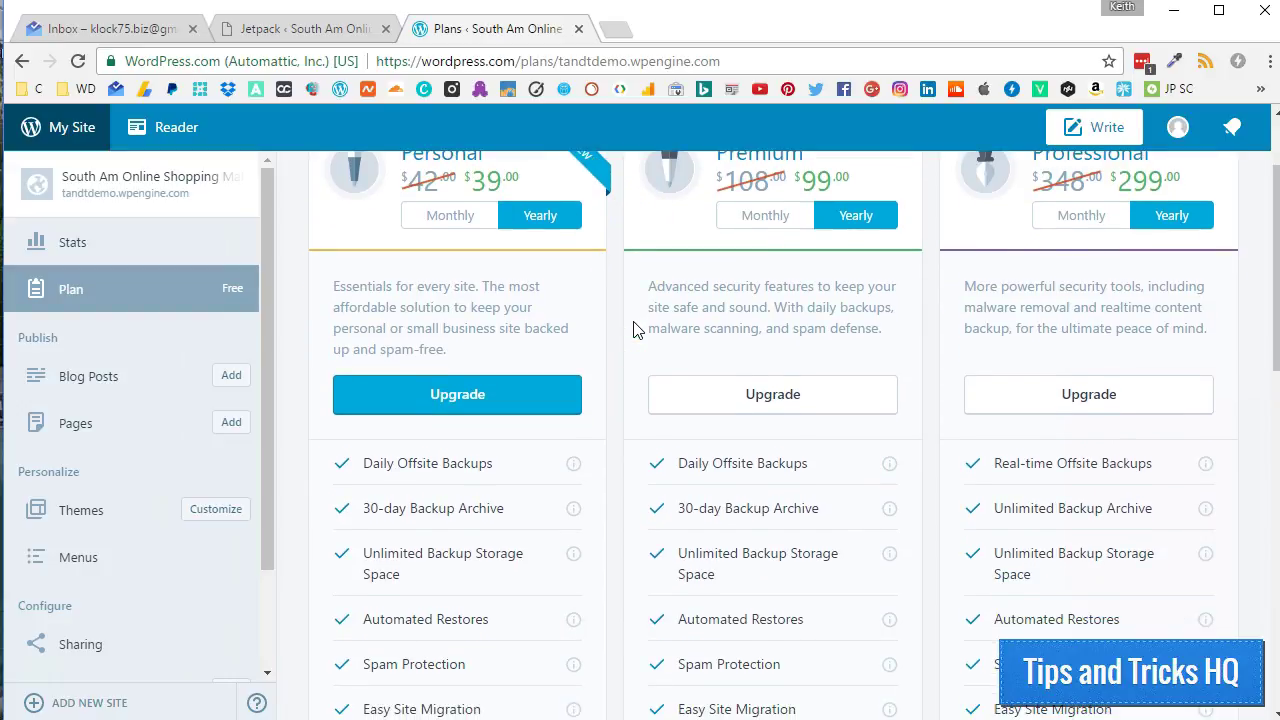
pyautogui.scroll(-4, 634, 330)
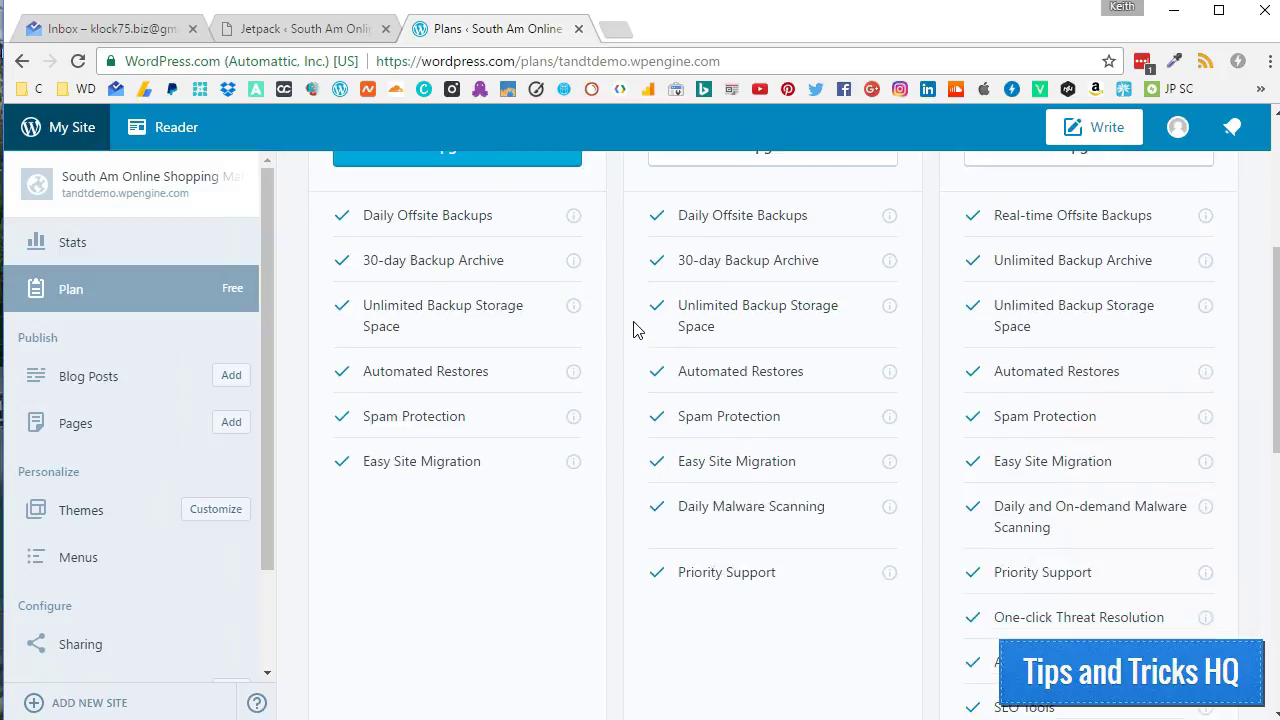
pyautogui.scroll(-1, 633, 330)
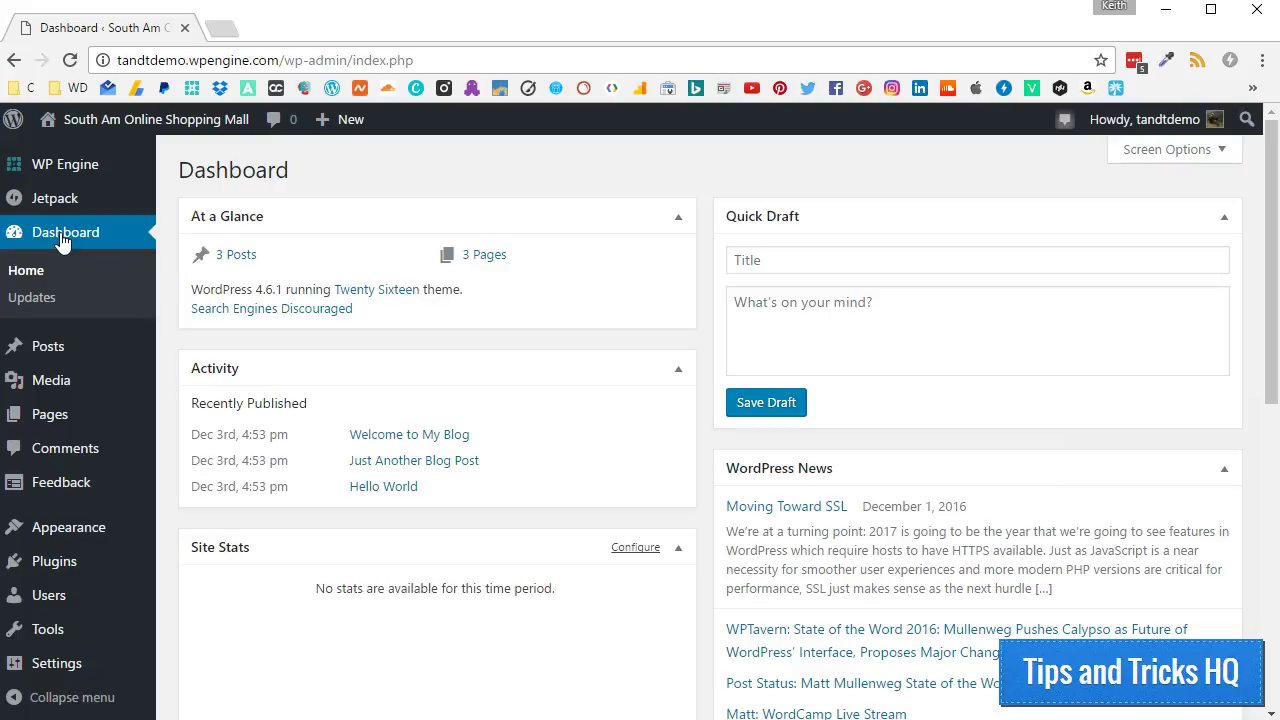
# Switch on the Shortcode Embeds toggle under Jetpack Settings' Writing tab
pyautogui.moveTo(85, 200)
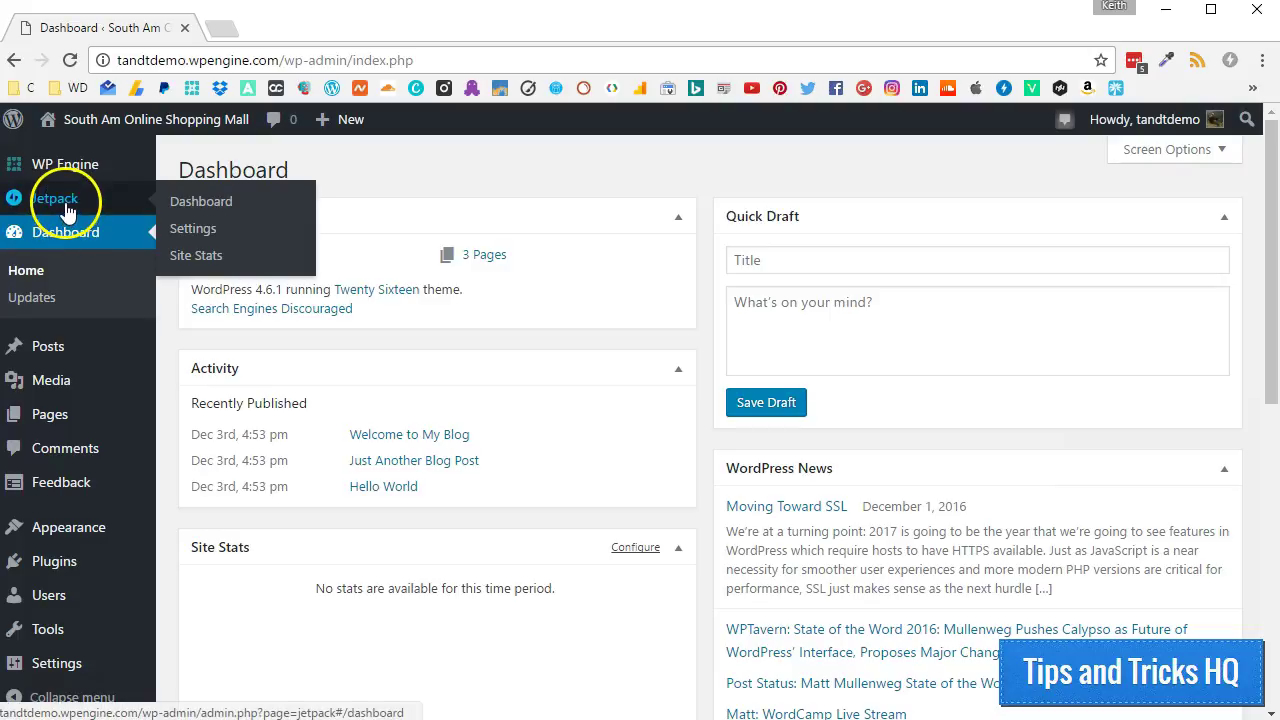
pyautogui.click(174, 236)
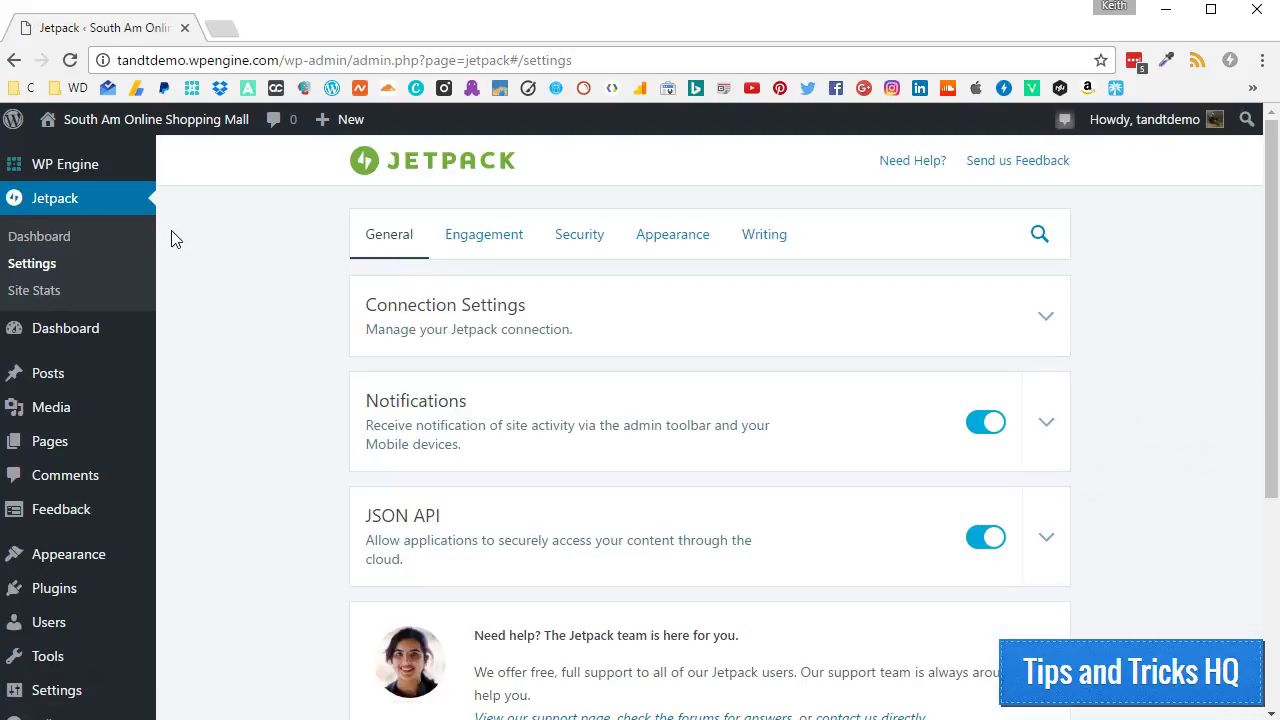
pyautogui.click(760, 240)
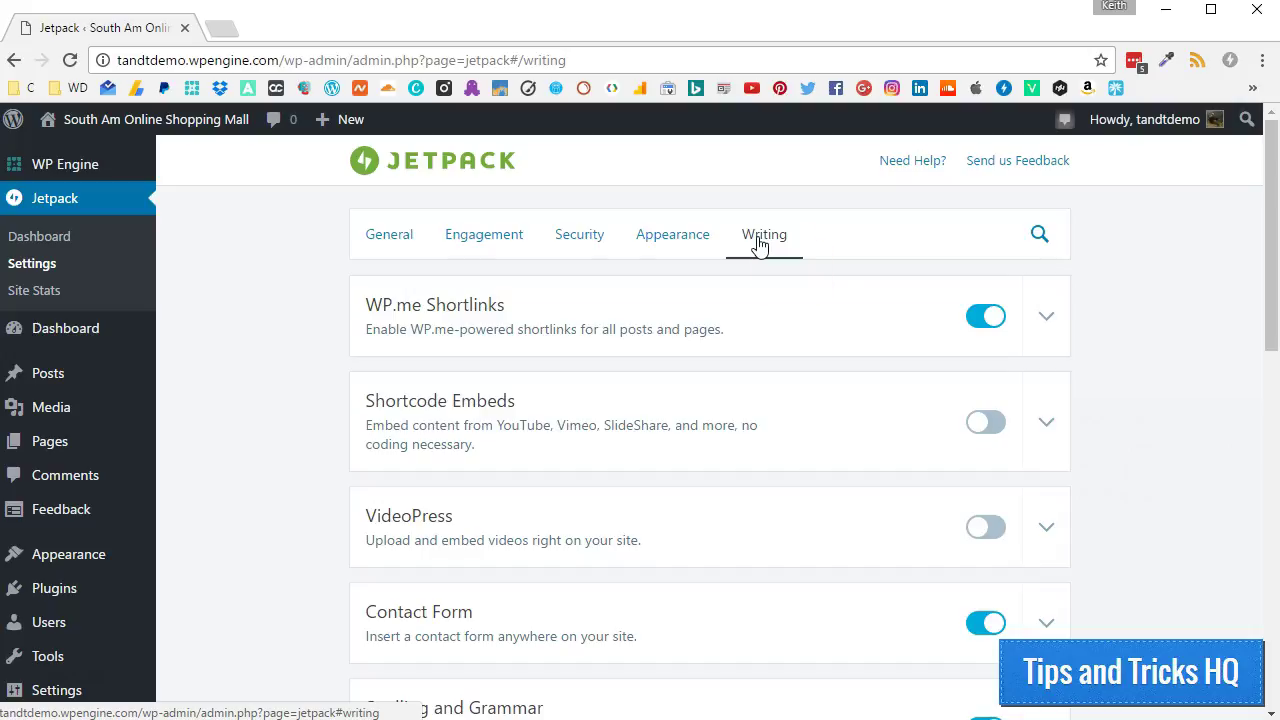
pyautogui.click(990, 426)
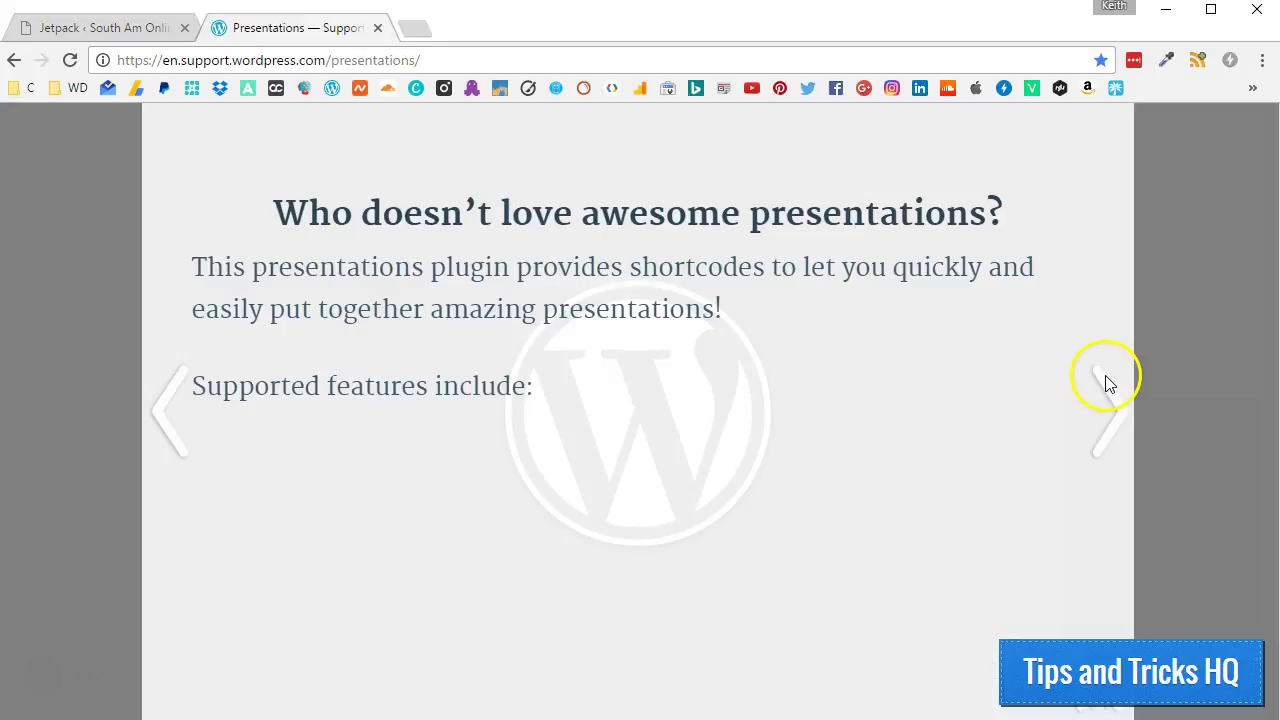
# Step through the Presentations guide's feature bullets, Viewing and shortcode slides to Transitions
pyautogui.click(1106, 380)
pyautogui.click(1106, 380)
pyautogui.click(1106, 380)
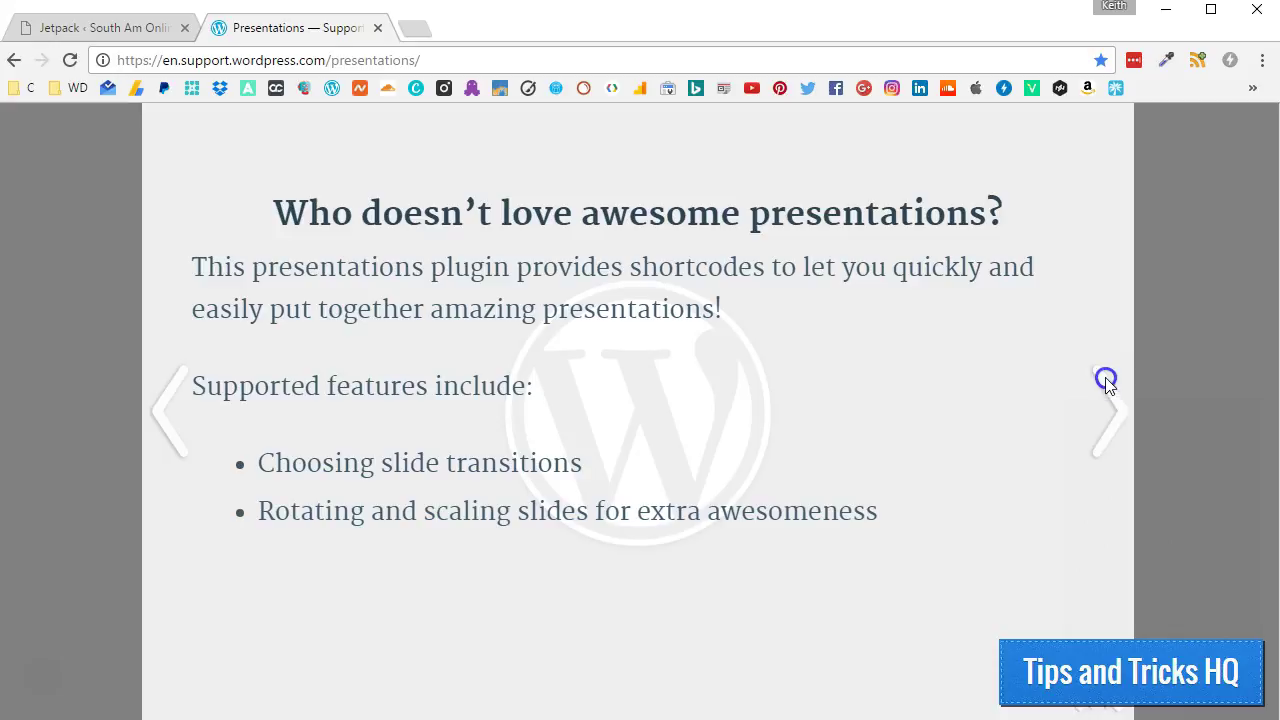
pyautogui.click(1106, 380)
pyautogui.click(1106, 380)
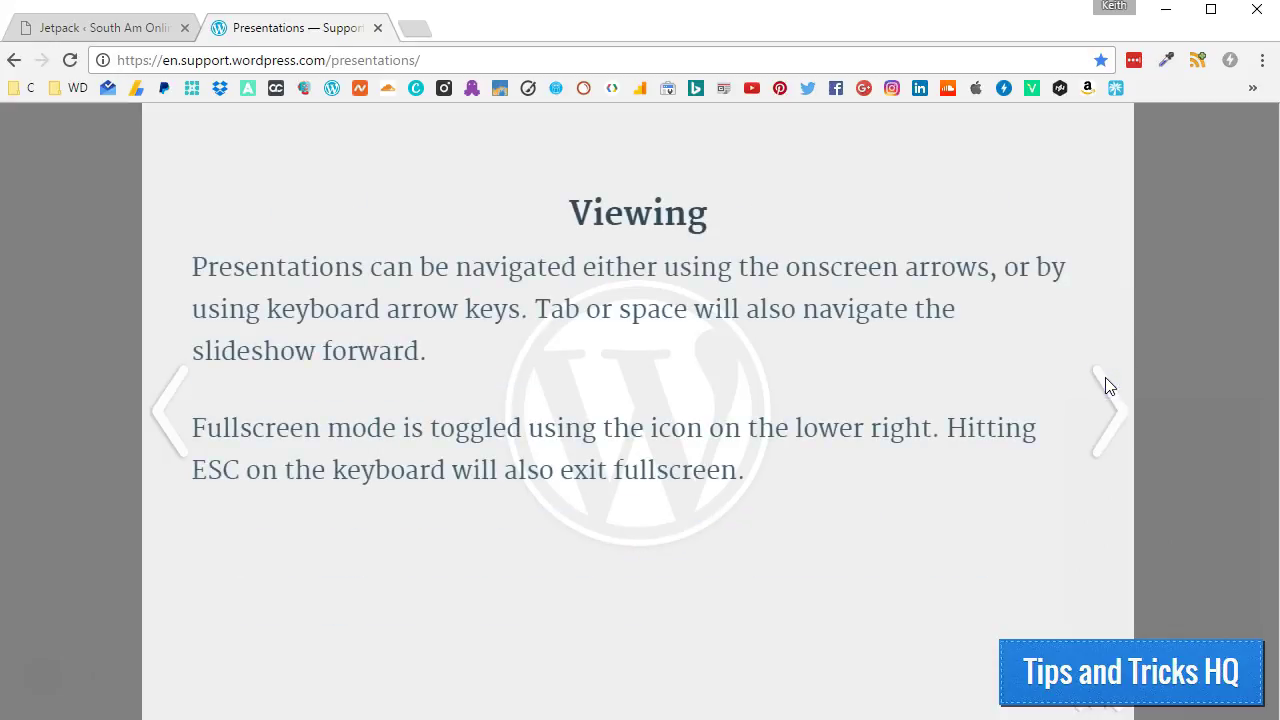
pyautogui.click(1106, 382)
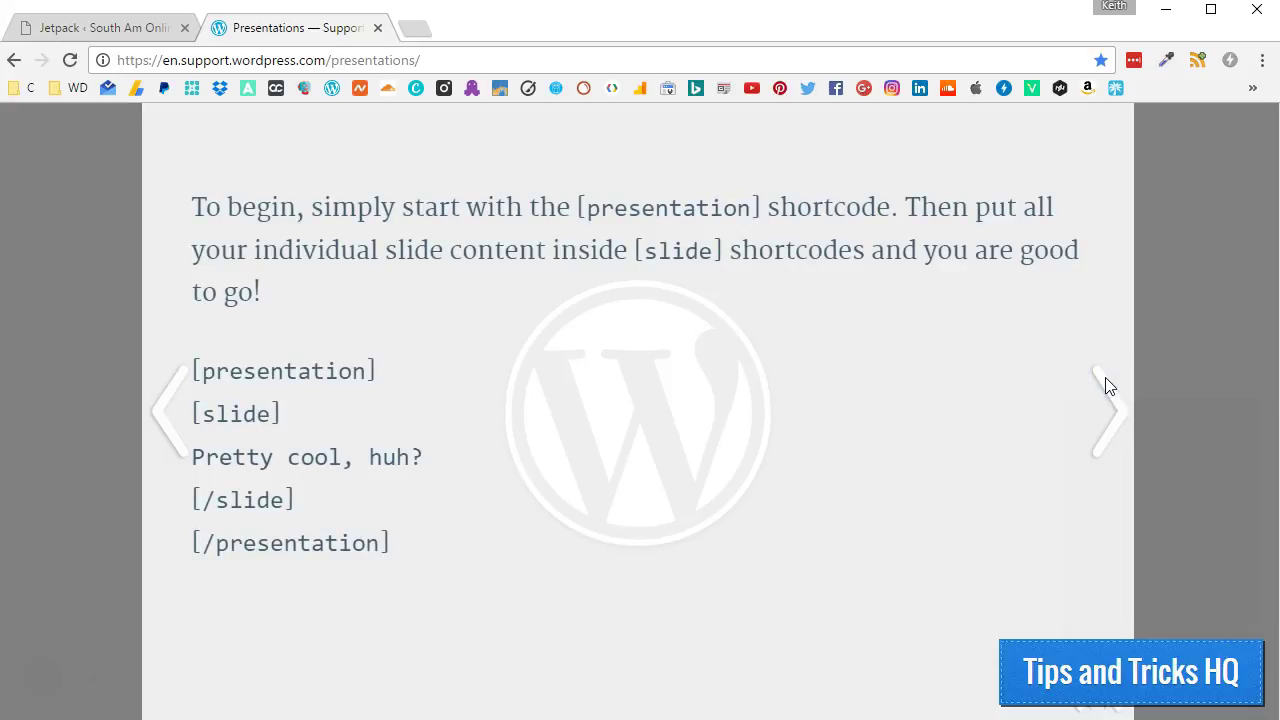
pyautogui.click(1106, 381)
pyautogui.click(1106, 381)
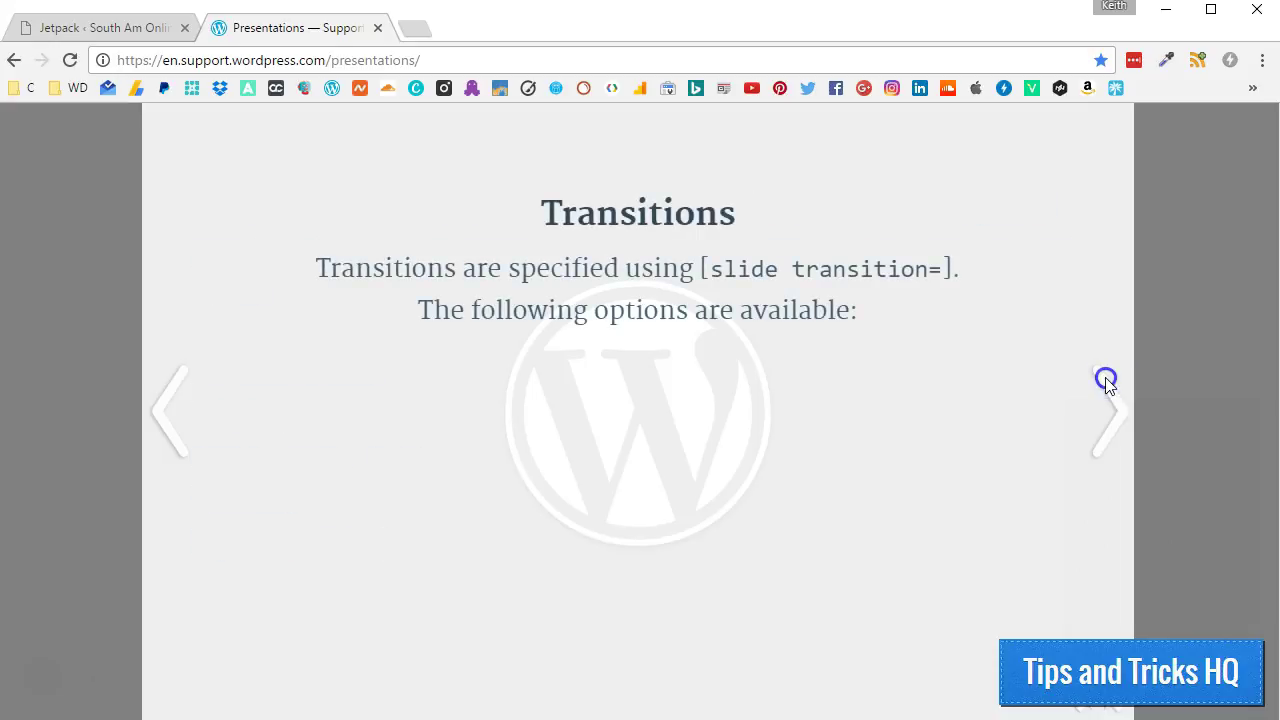
# Continue through the transition examples, Rotation, Scaling, Backgrounds, Fading and Miscellaneous slides to the end
pyautogui.click(1106, 382)
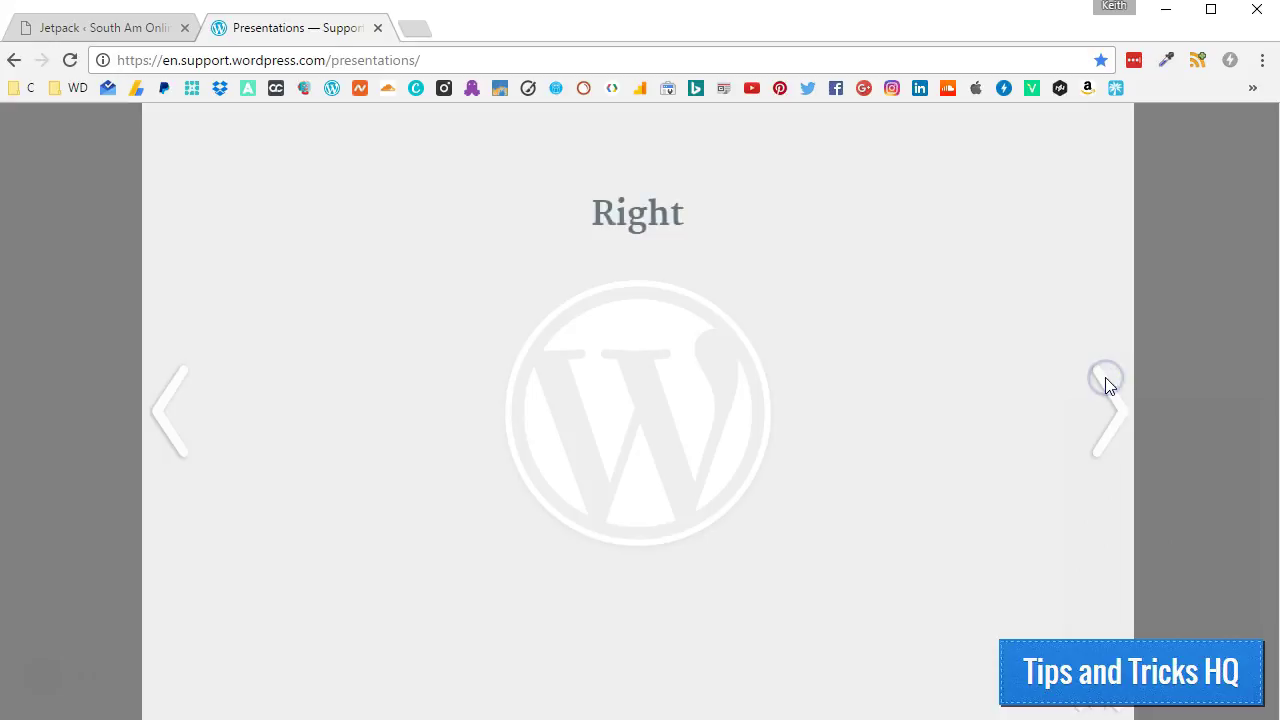
pyautogui.click(1106, 382)
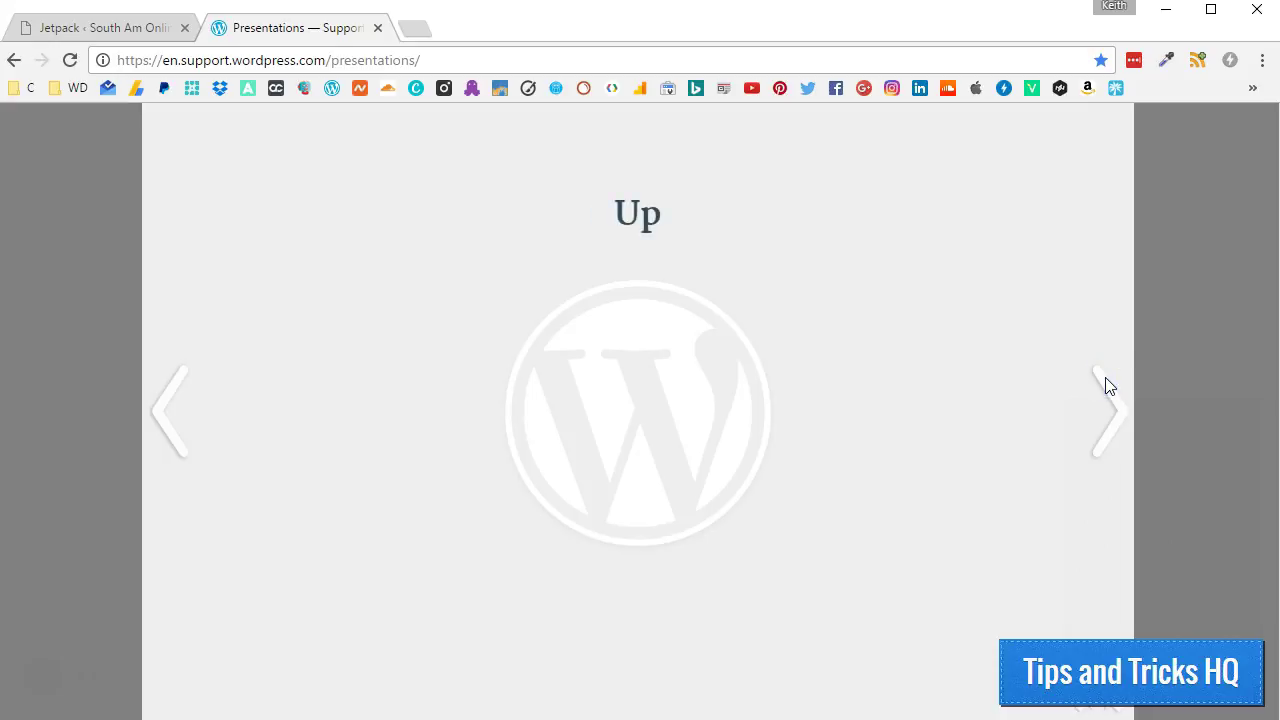
pyautogui.click(1106, 382)
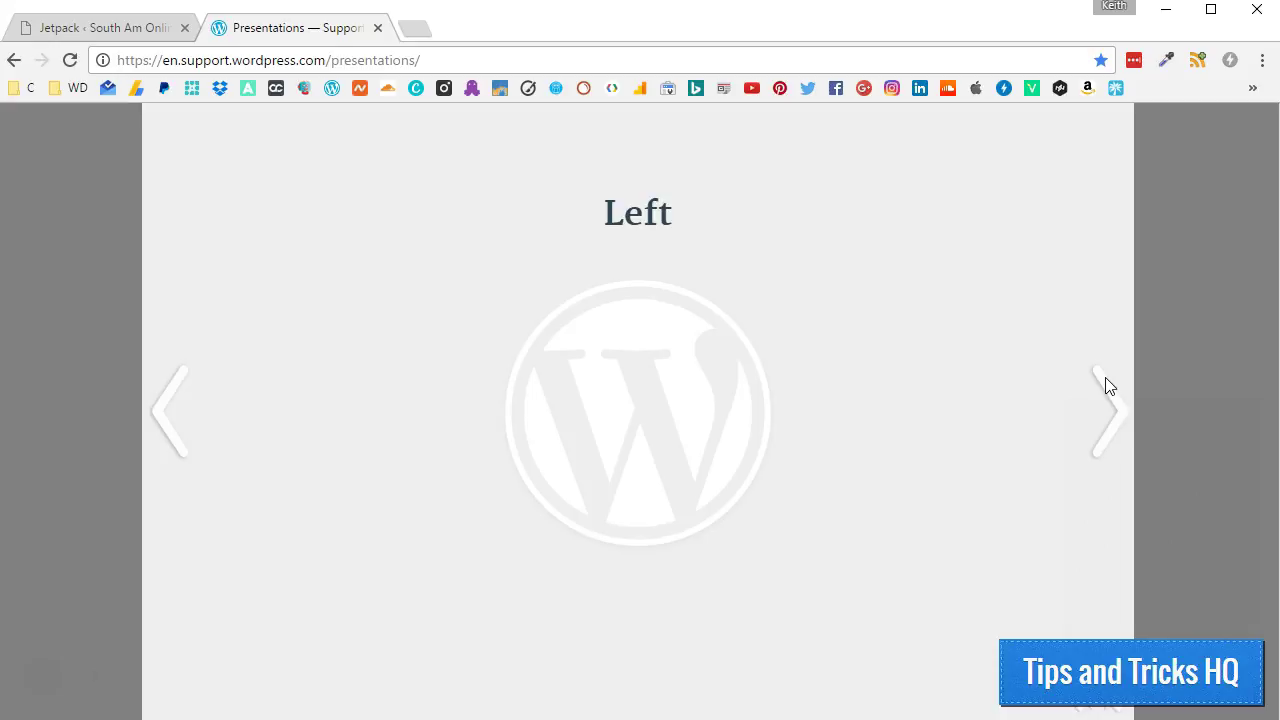
pyautogui.click(1106, 385)
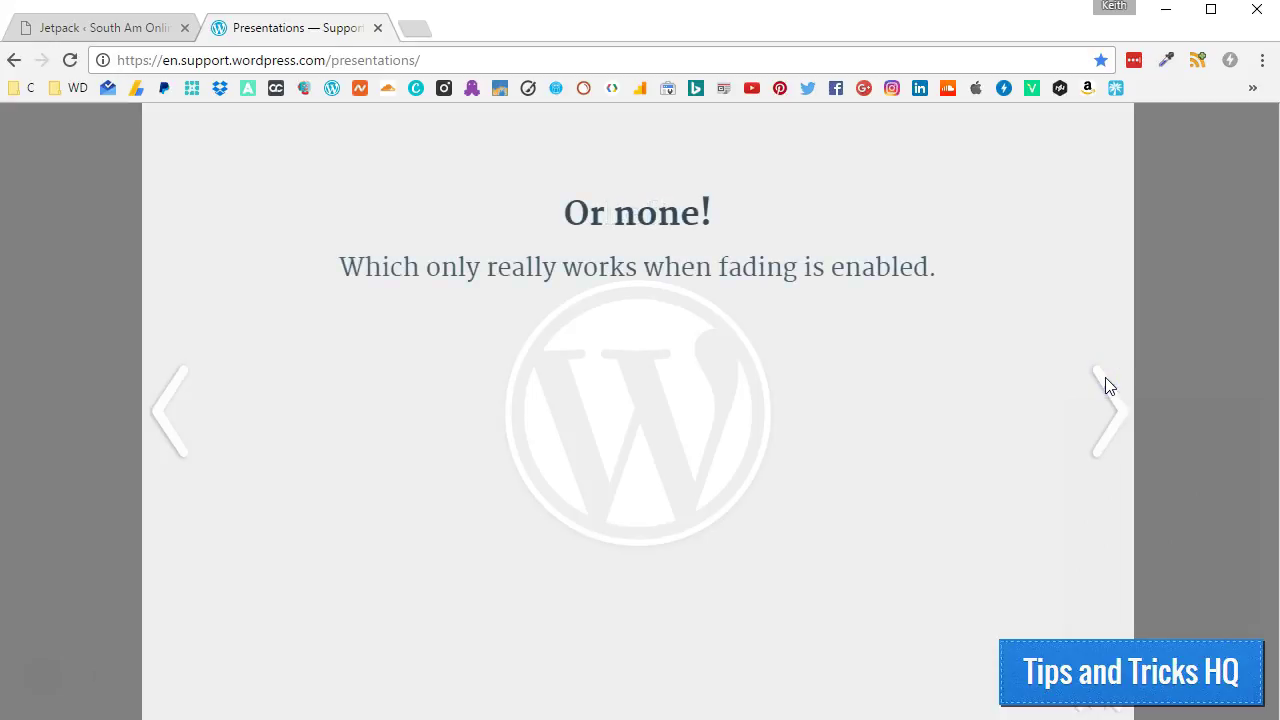
pyautogui.click(1106, 381)
pyautogui.click(1106, 381)
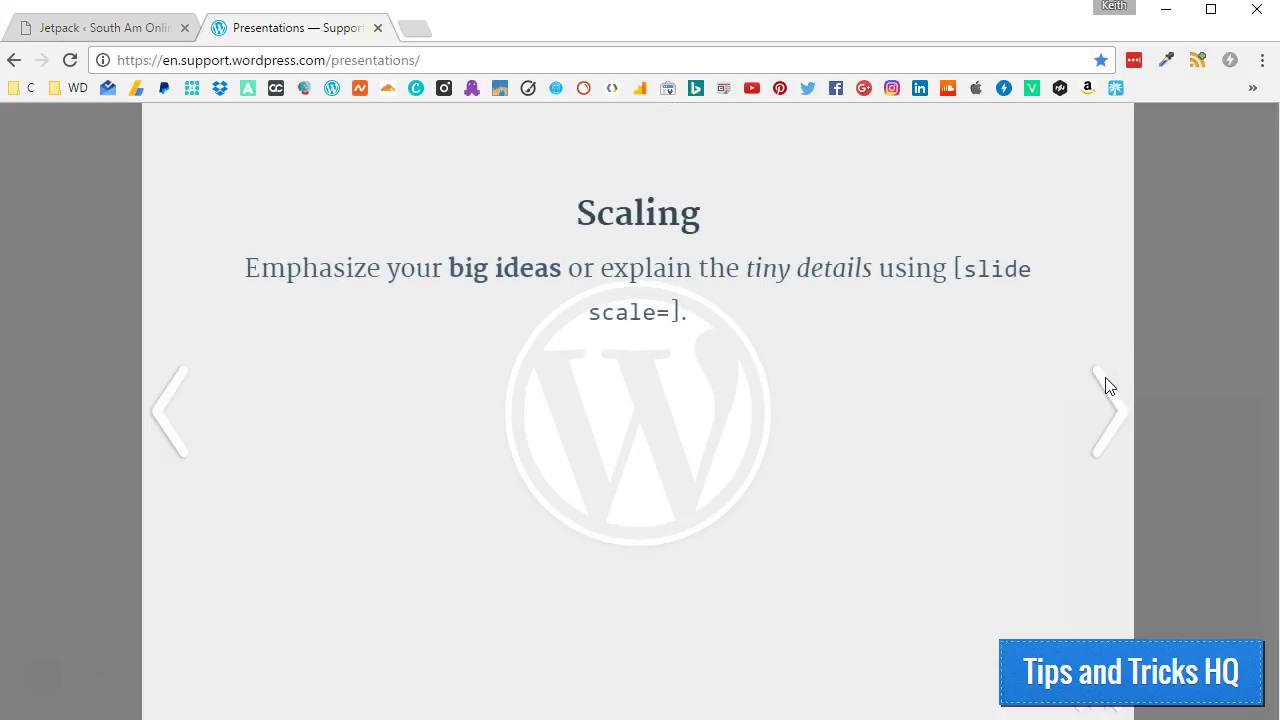
pyautogui.click(1106, 381)
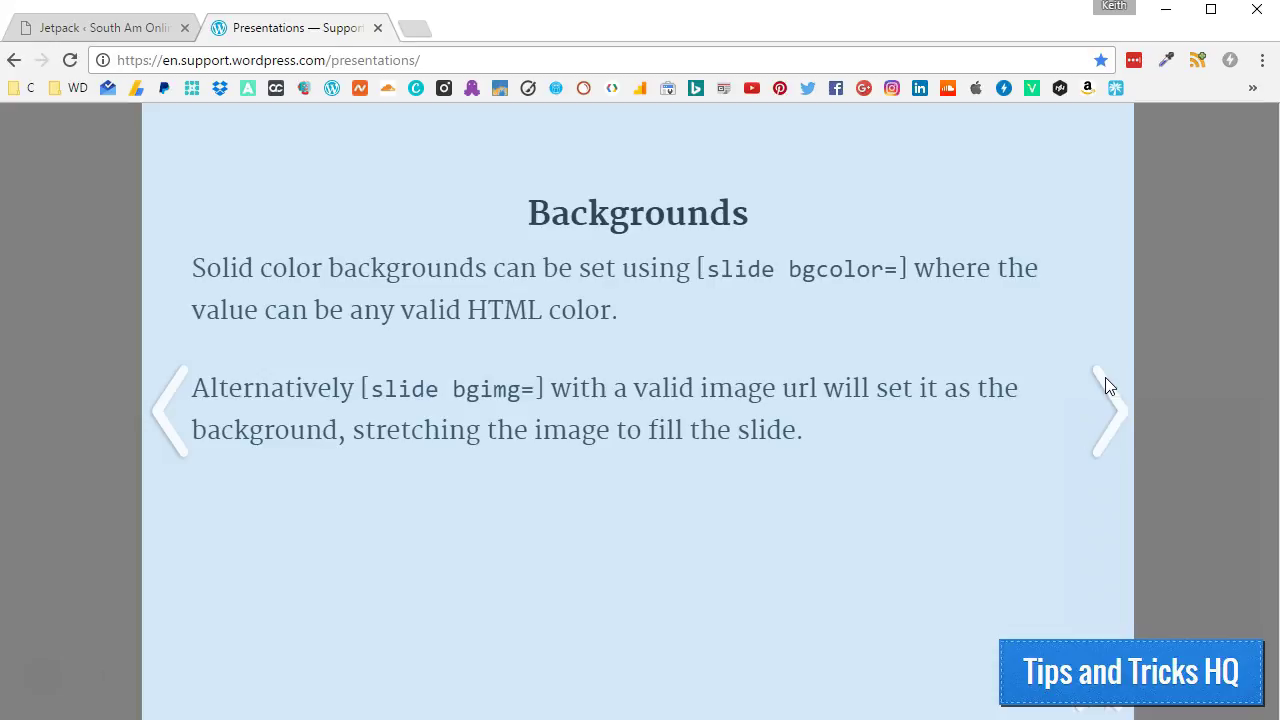
pyautogui.click(1105, 378)
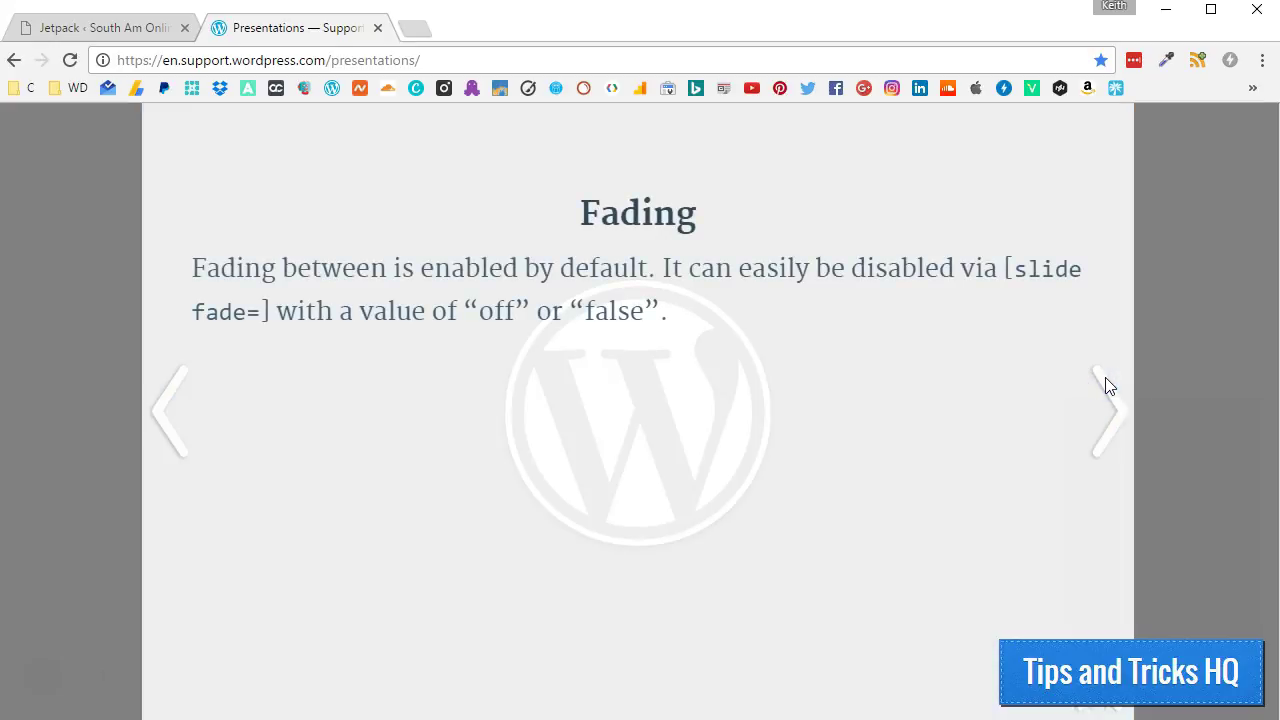
pyautogui.click(1105, 378)
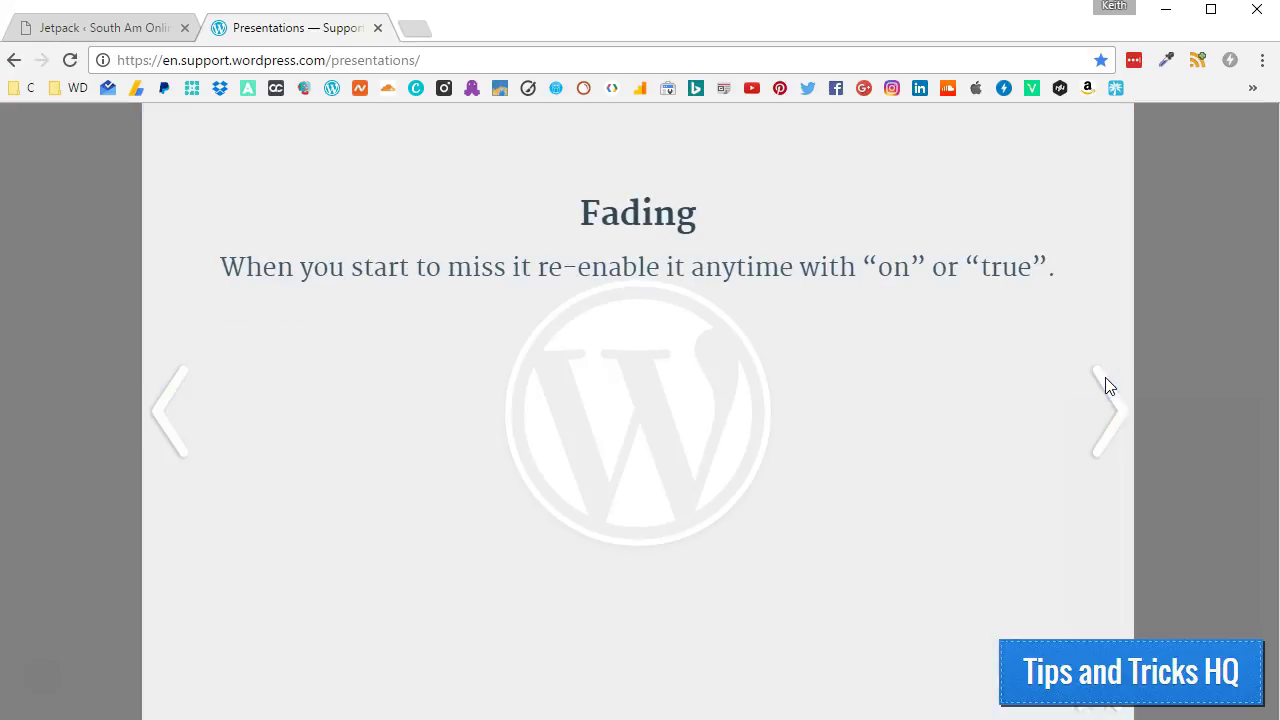
pyautogui.click(1105, 378)
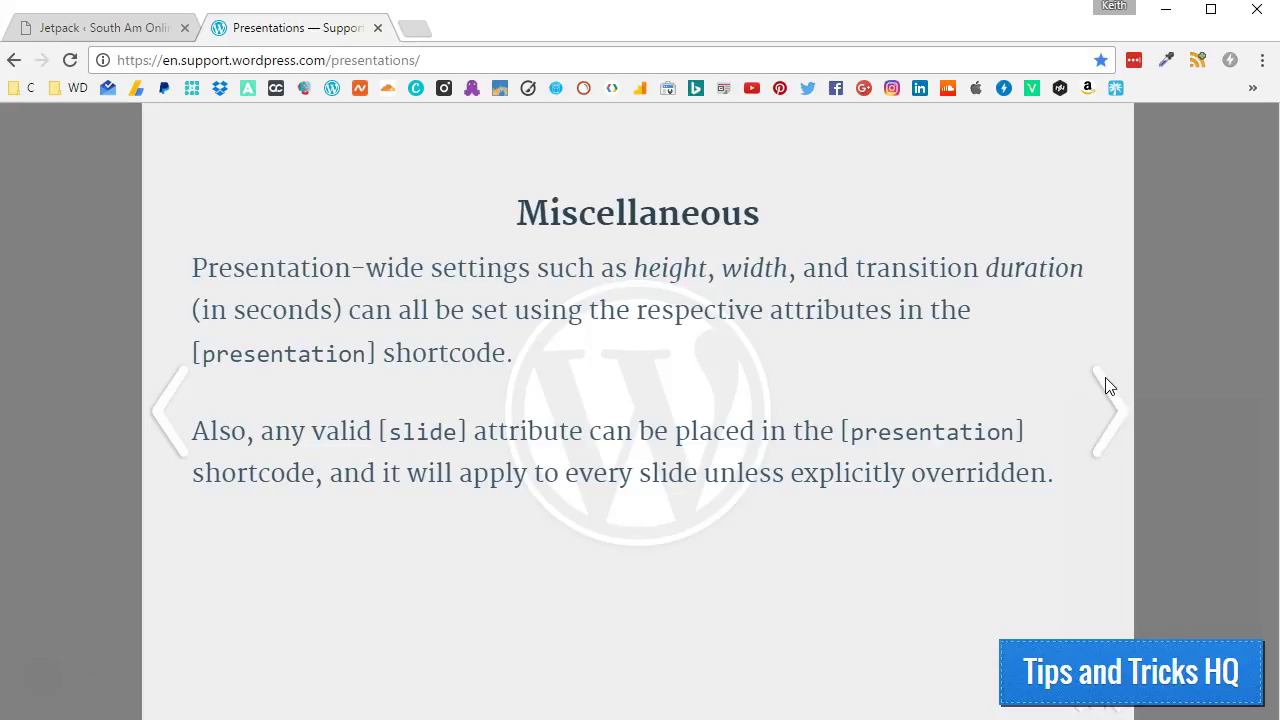
pyautogui.click(1105, 378)
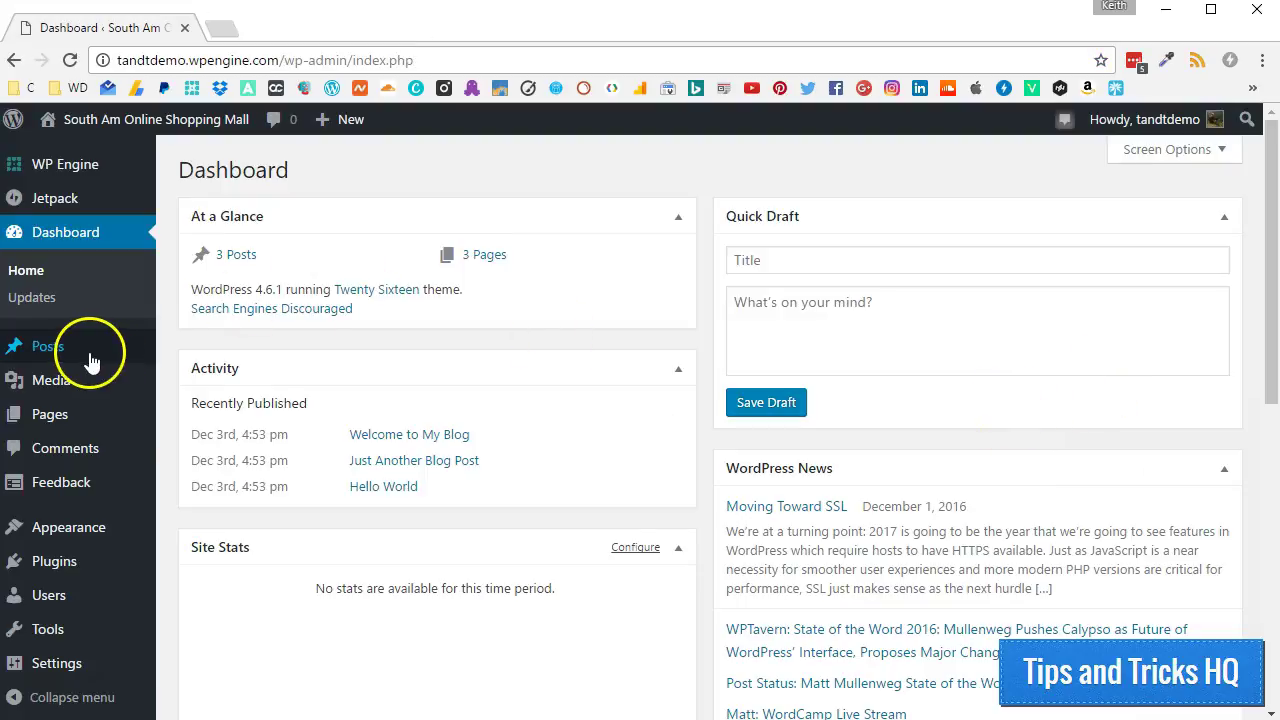
# Open the post 'Welcome to My Blog' from All Posts in the Text editor
pyautogui.moveTo(90, 358)
pyautogui.click(165, 350)
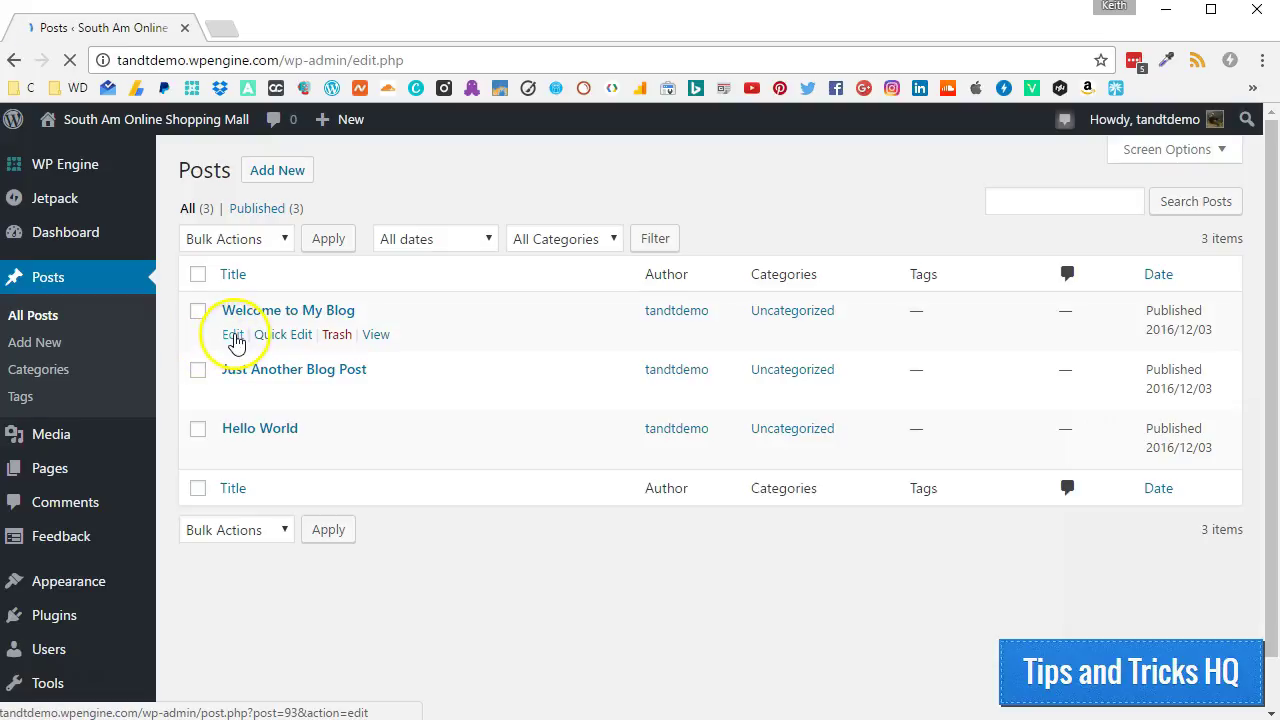
pyautogui.click(234, 336)
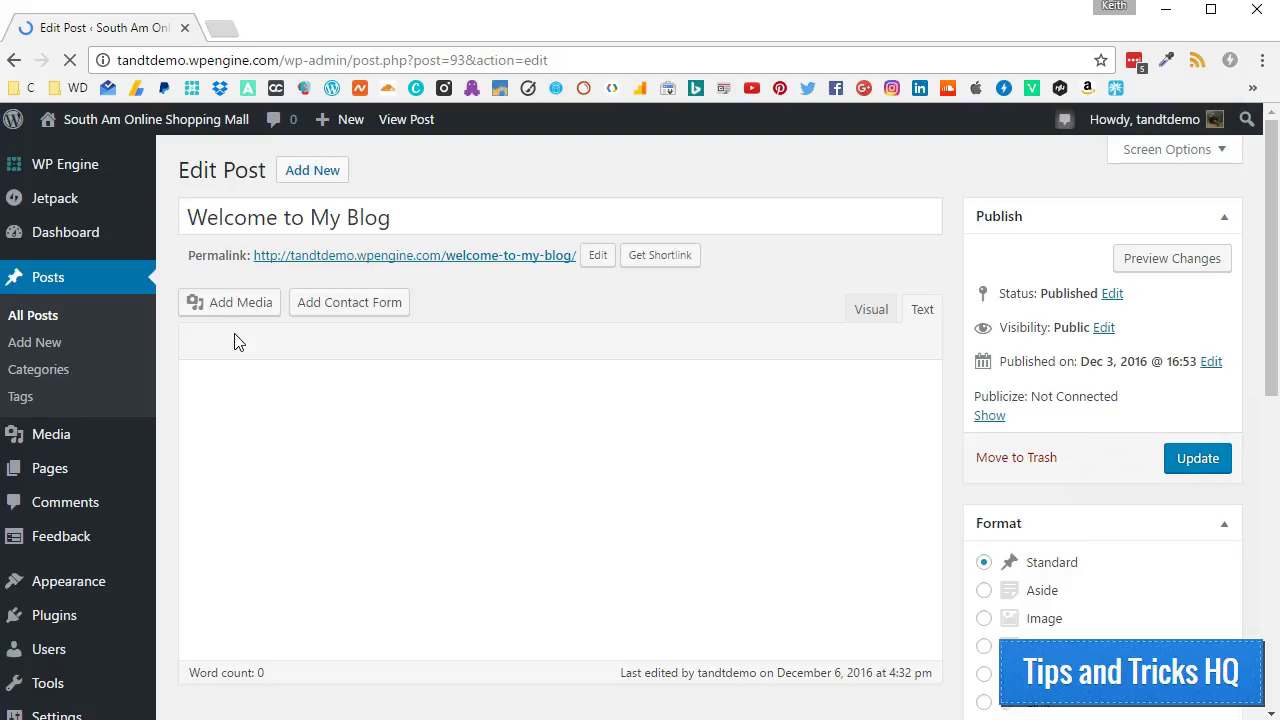
pyautogui.click(922, 312)
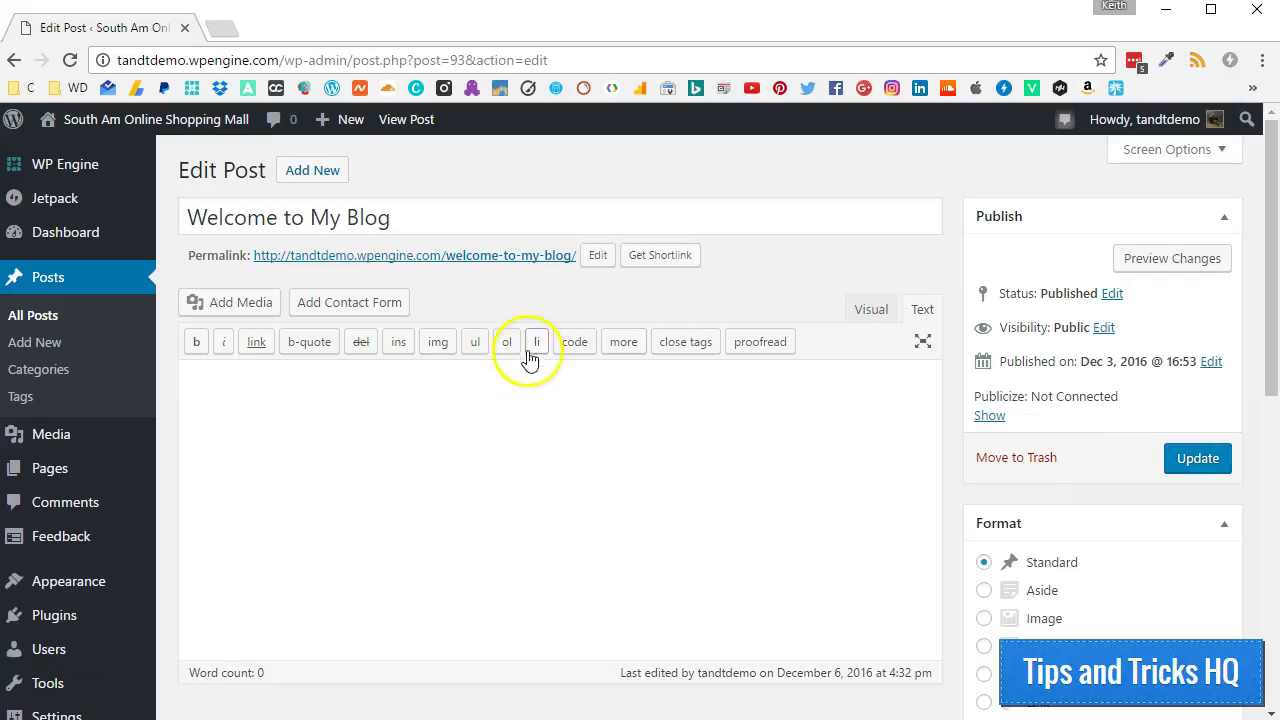
# Paste two [presentation] tags, turn the second into [/presentation], and add two blank lines between
pyautogui.click(443, 418)
pyautogui.write('[presentation]')
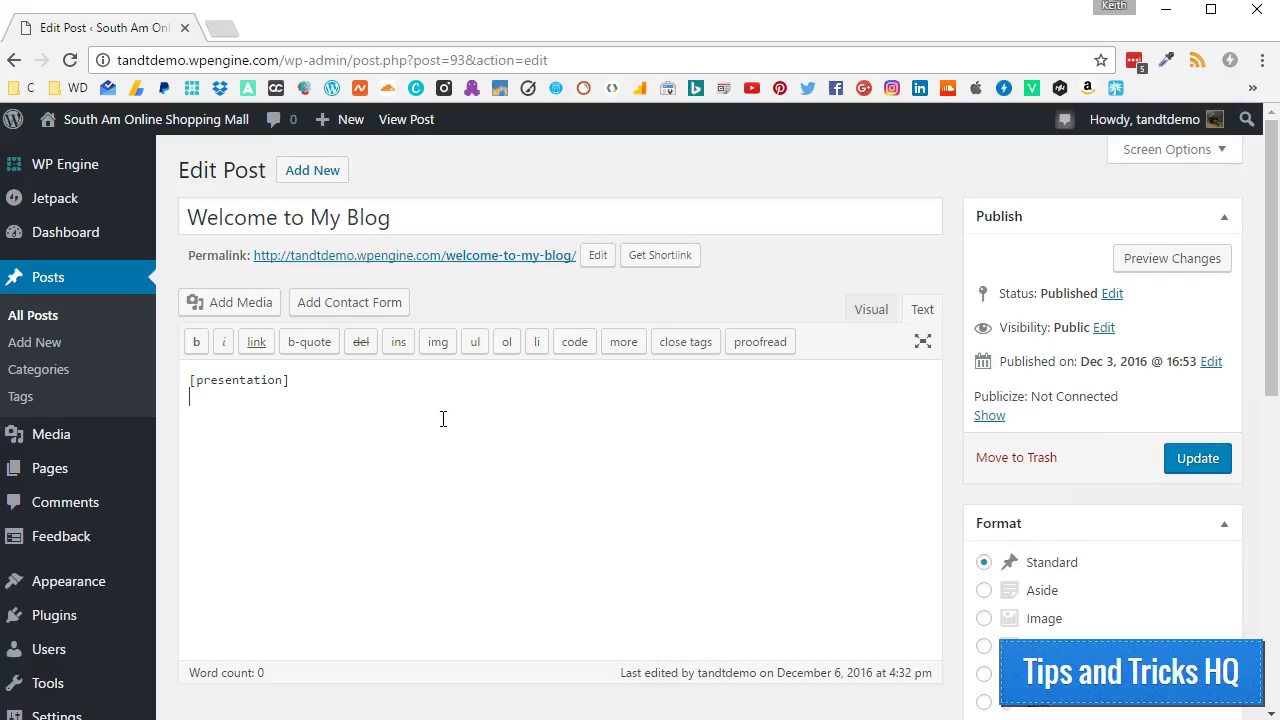
pyautogui.press('Return')
pyautogui.write('[presentation]')
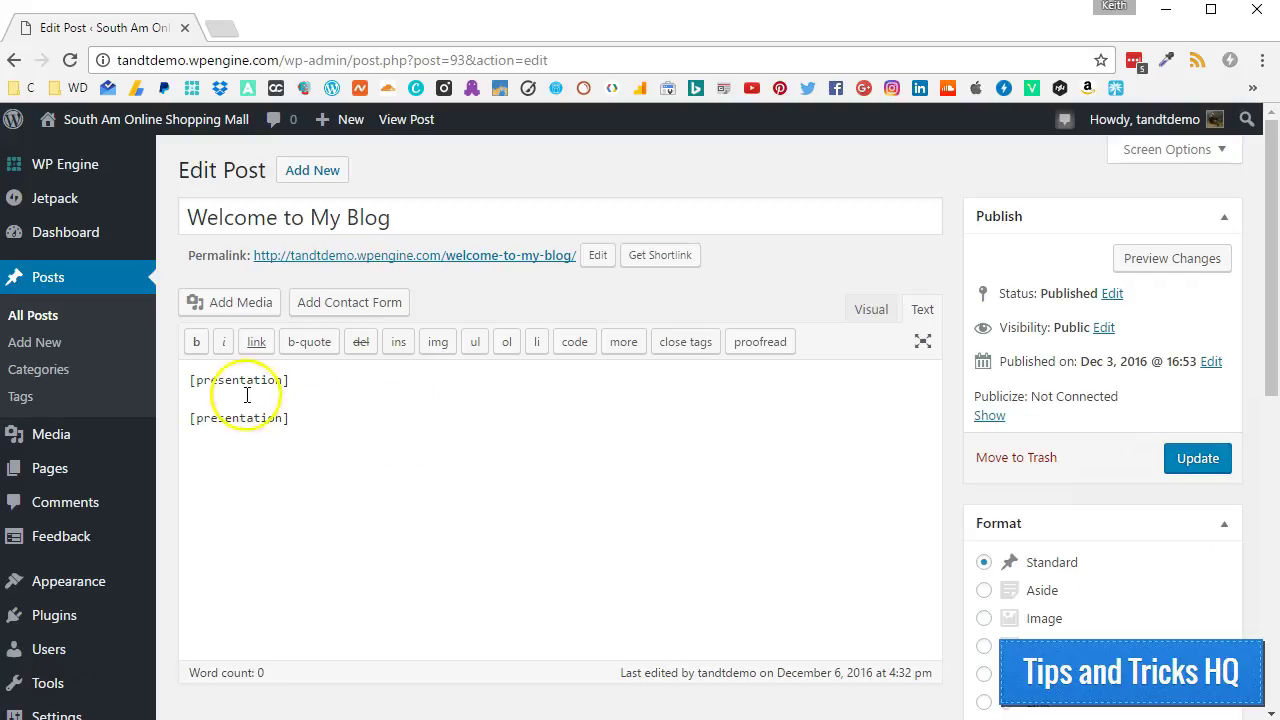
pyautogui.click(199, 419)
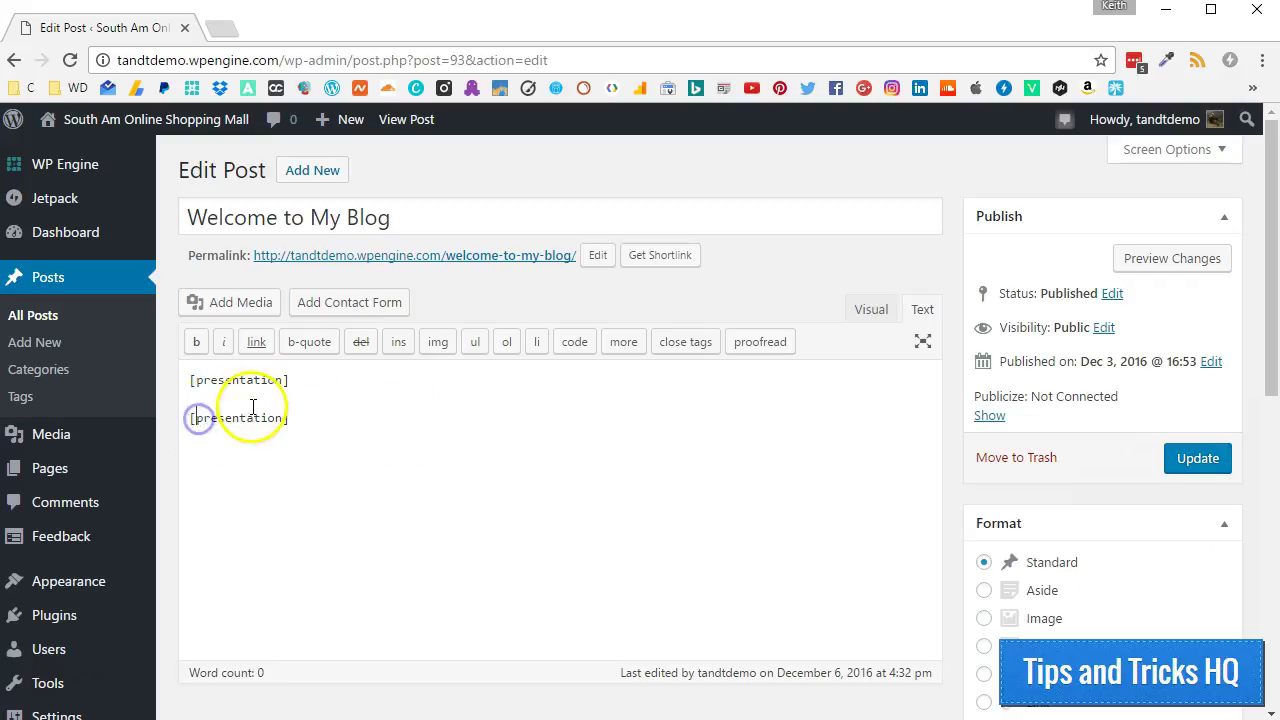
pyautogui.write('/')
pyautogui.click(378, 404)
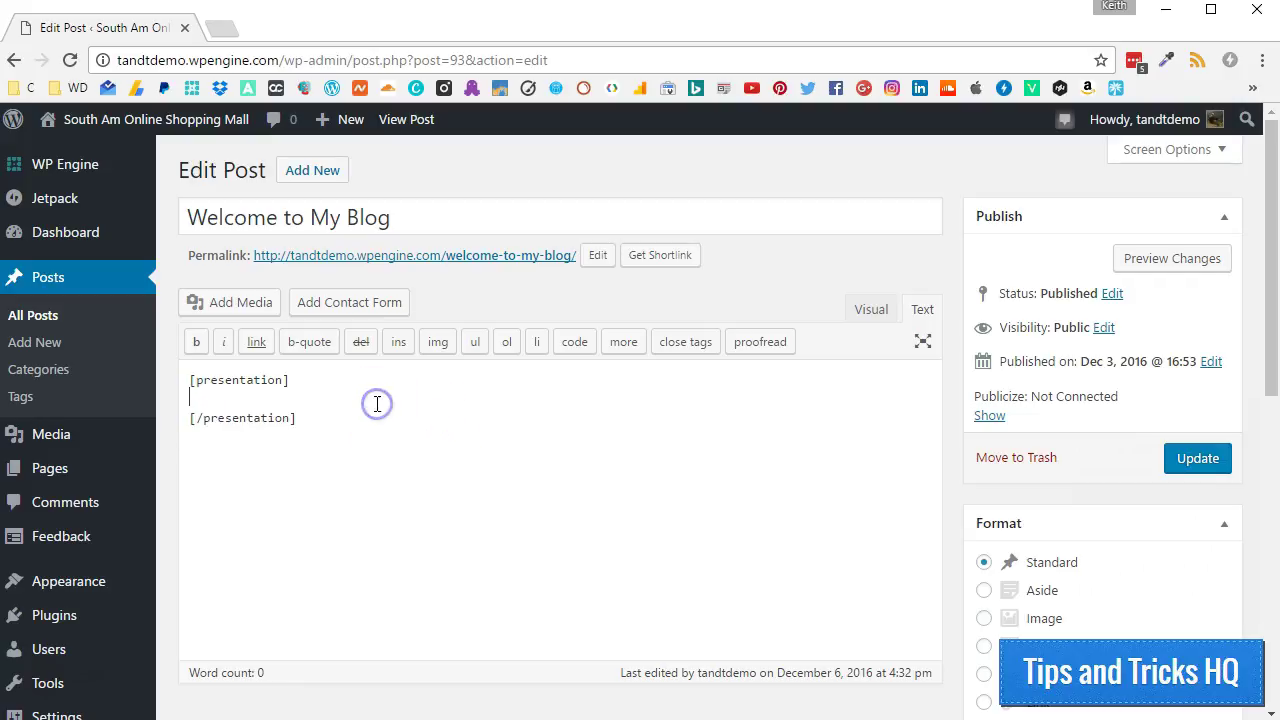
pyautogui.press('Return')
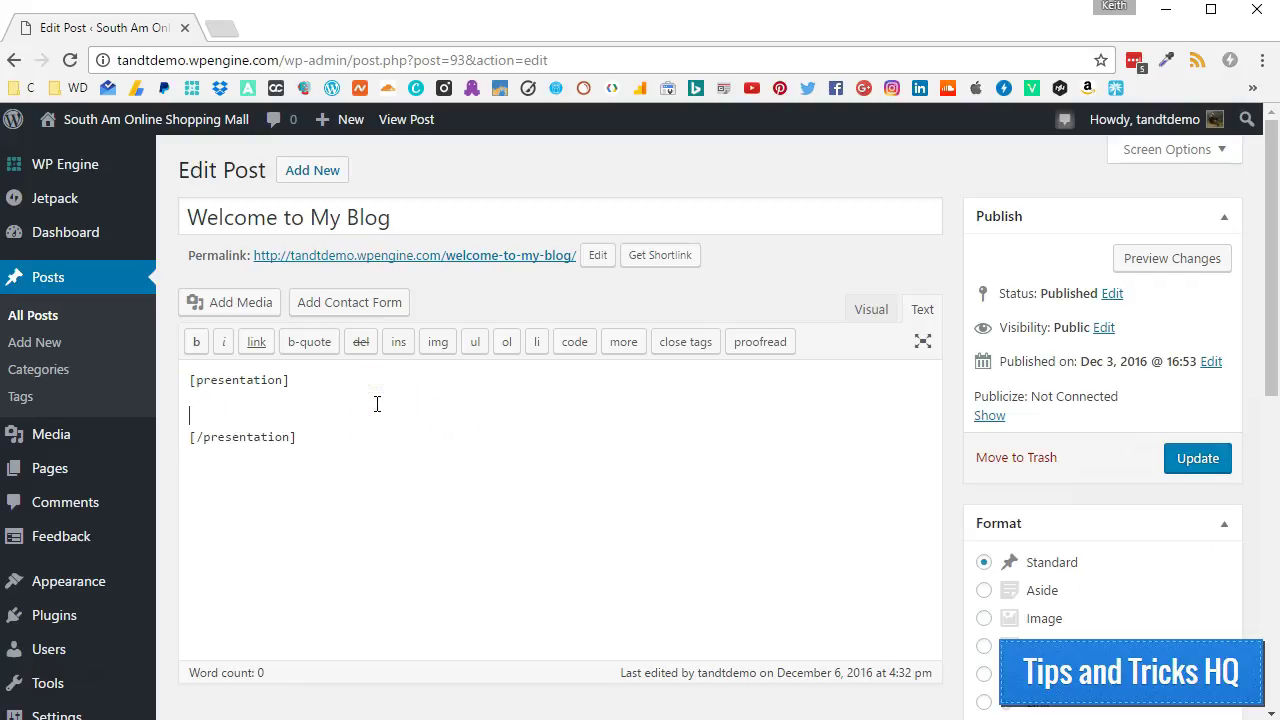
pyautogui.press('Return')
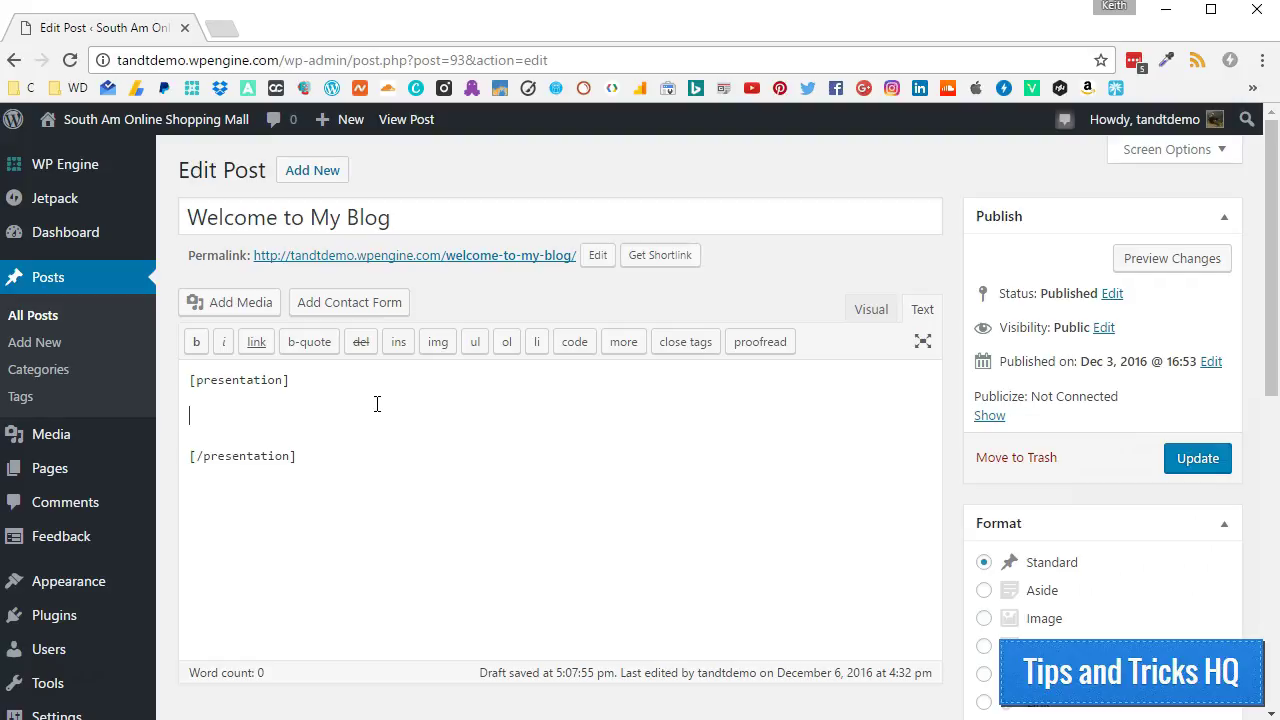
# Add width=600 height=375 duration=5 to the opening [presentation] tag and update the post
pyautogui.click(286, 380)
pyautogui.click(285, 381)
pyautogui.write('width=600 height=375 duration=5')
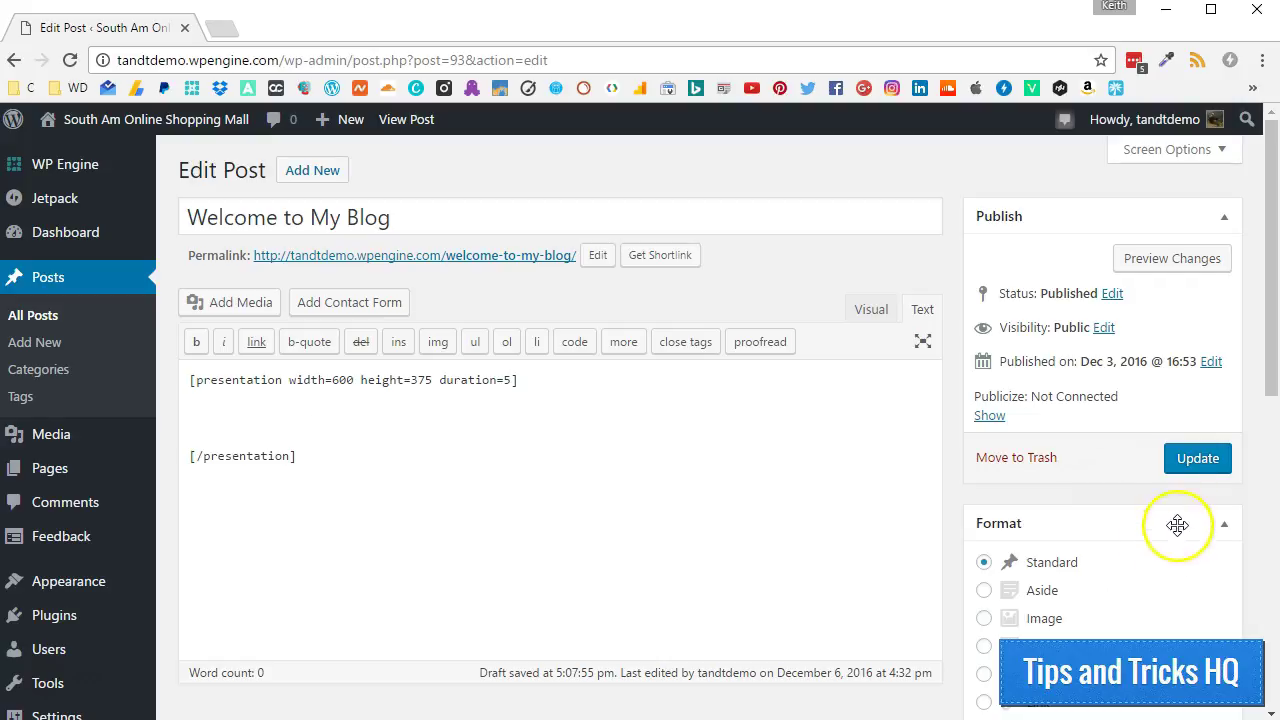
pyautogui.click(1199, 468)
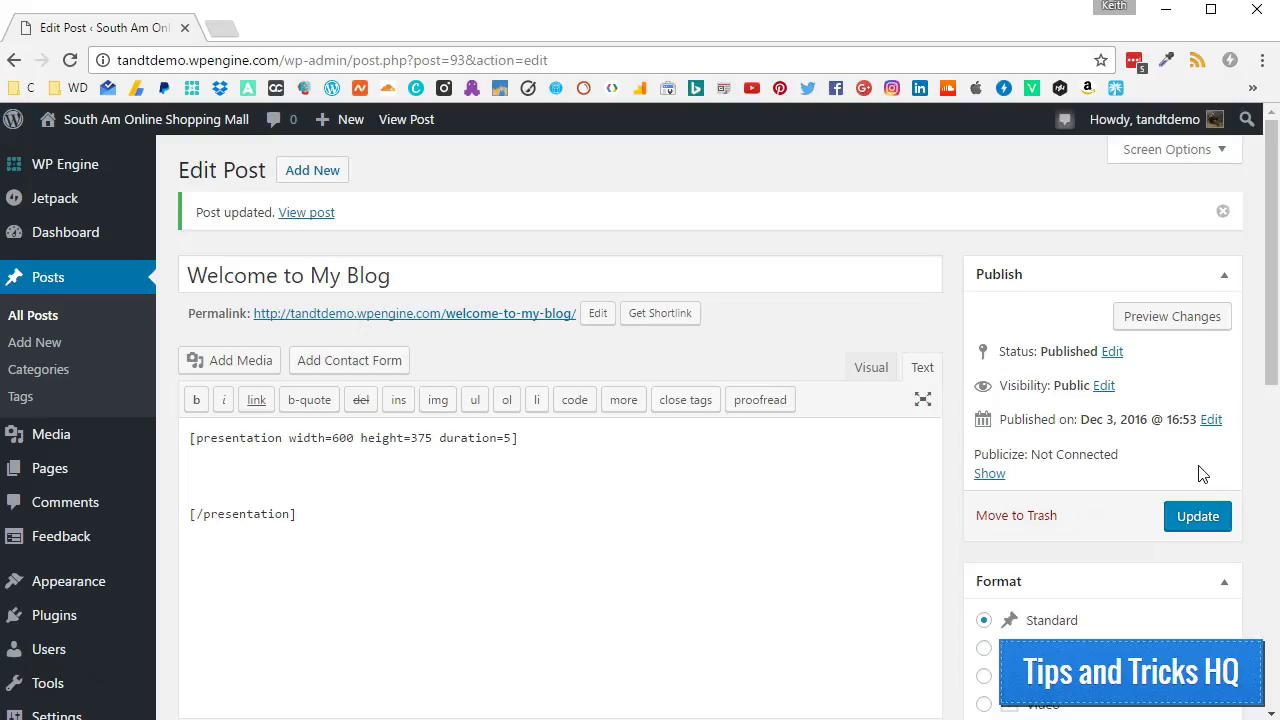
# Open Media > Add New in a new browser tab and switch to it
pyautogui.moveTo(60, 450)
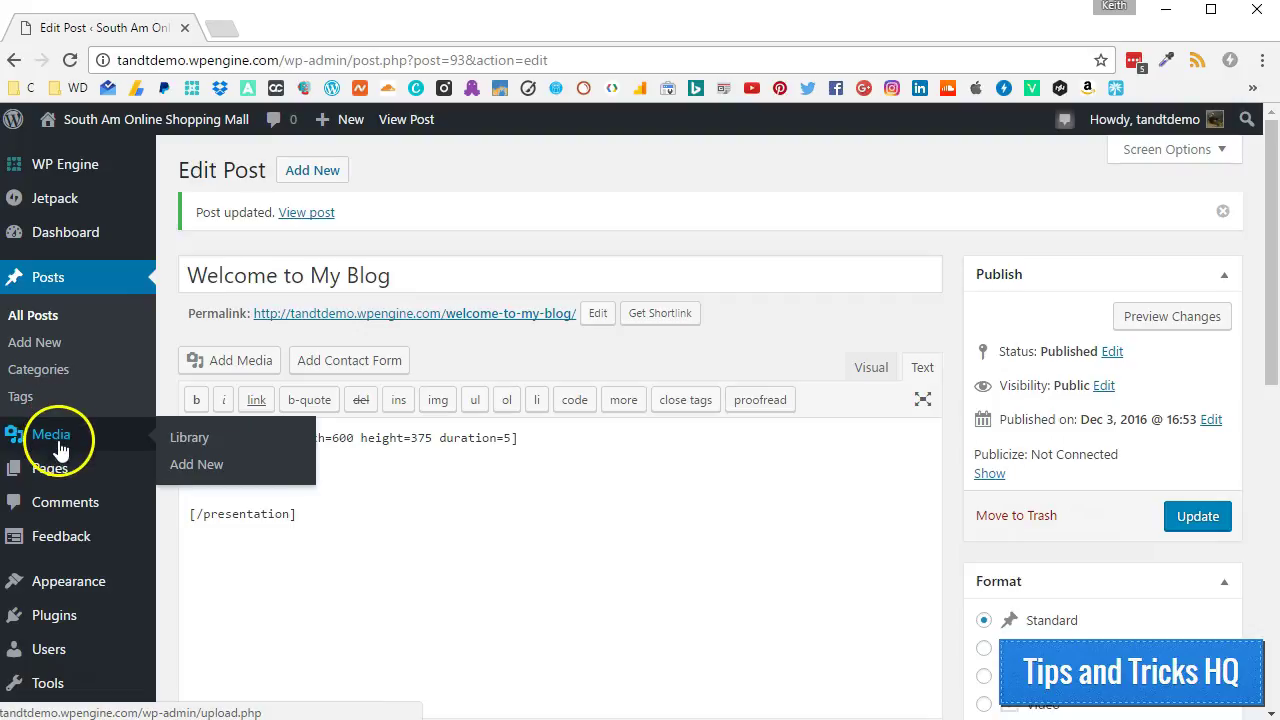
pyautogui.rightClick(197, 469)
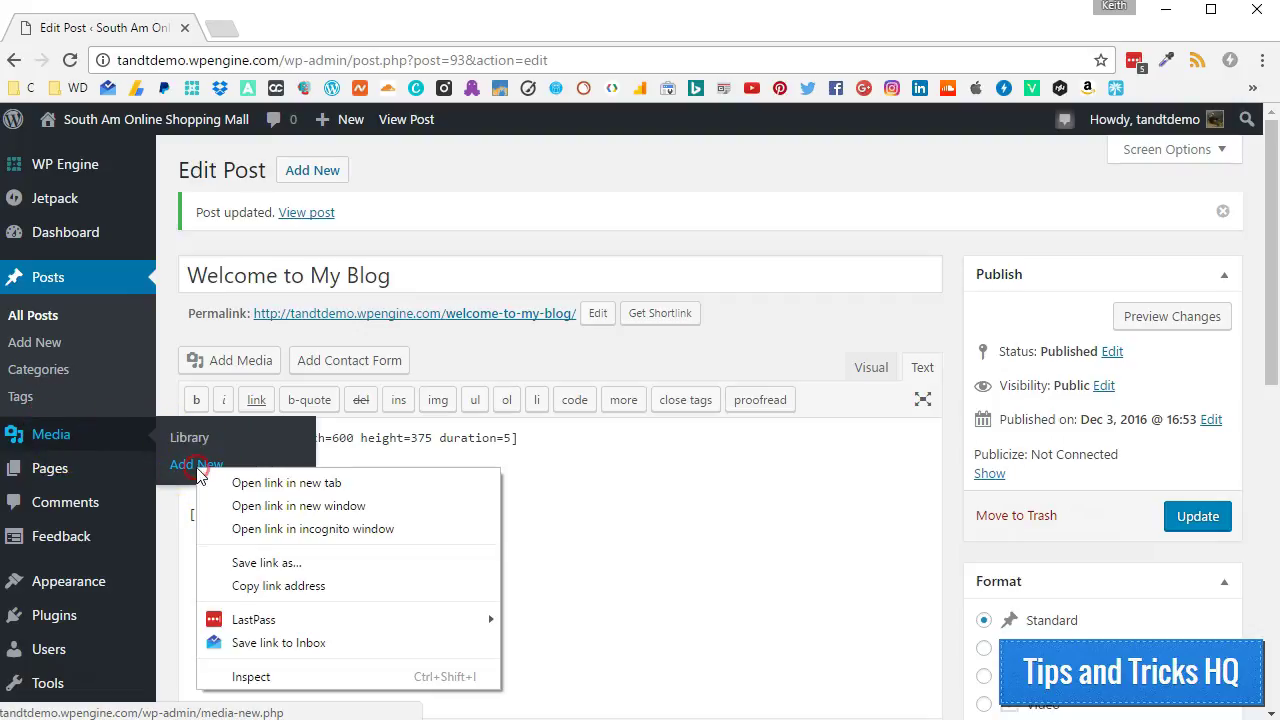
pyautogui.click(280, 483)
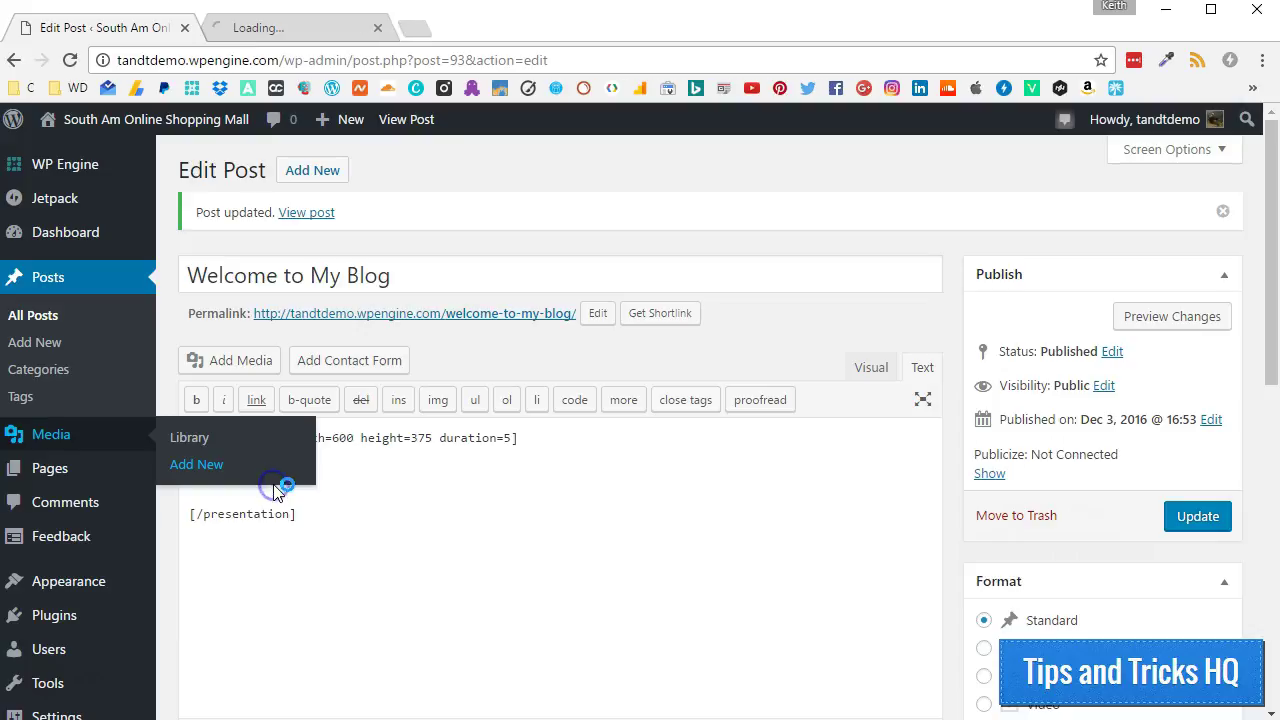
pyautogui.click(268, 30)
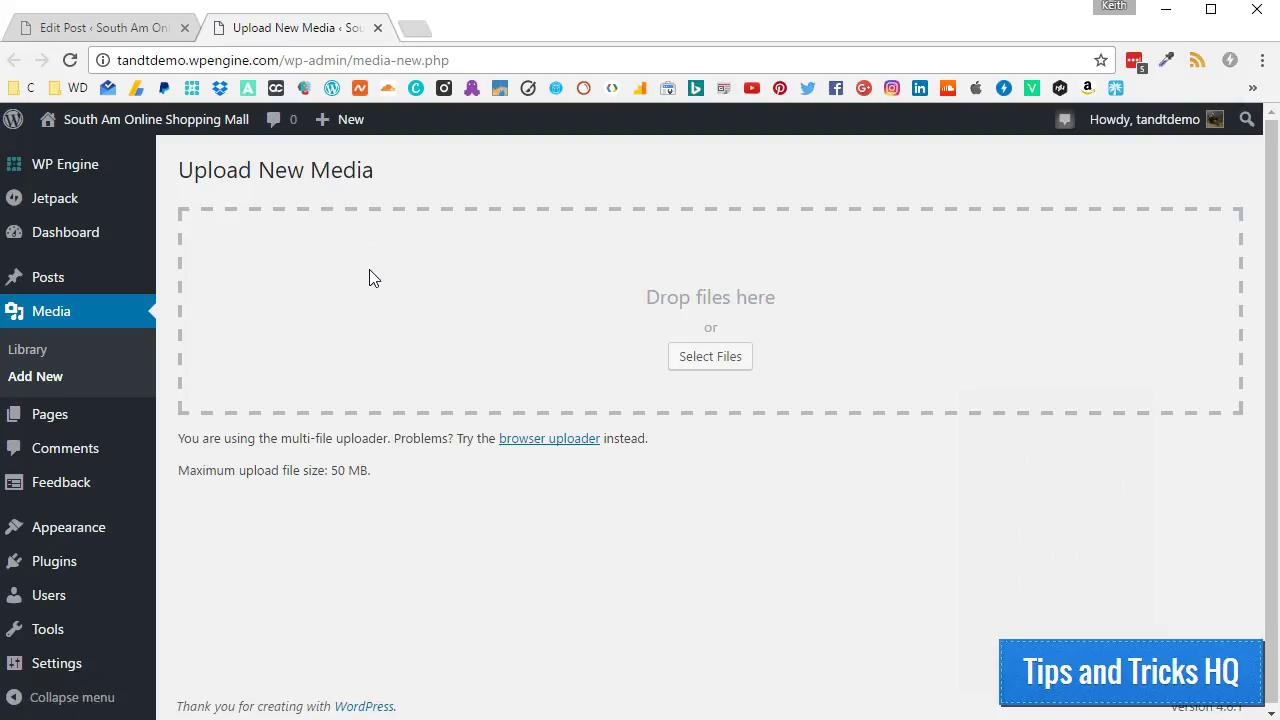
# Upload the Desktop images 1 through 5 to the media library
pyautogui.click(712, 360)
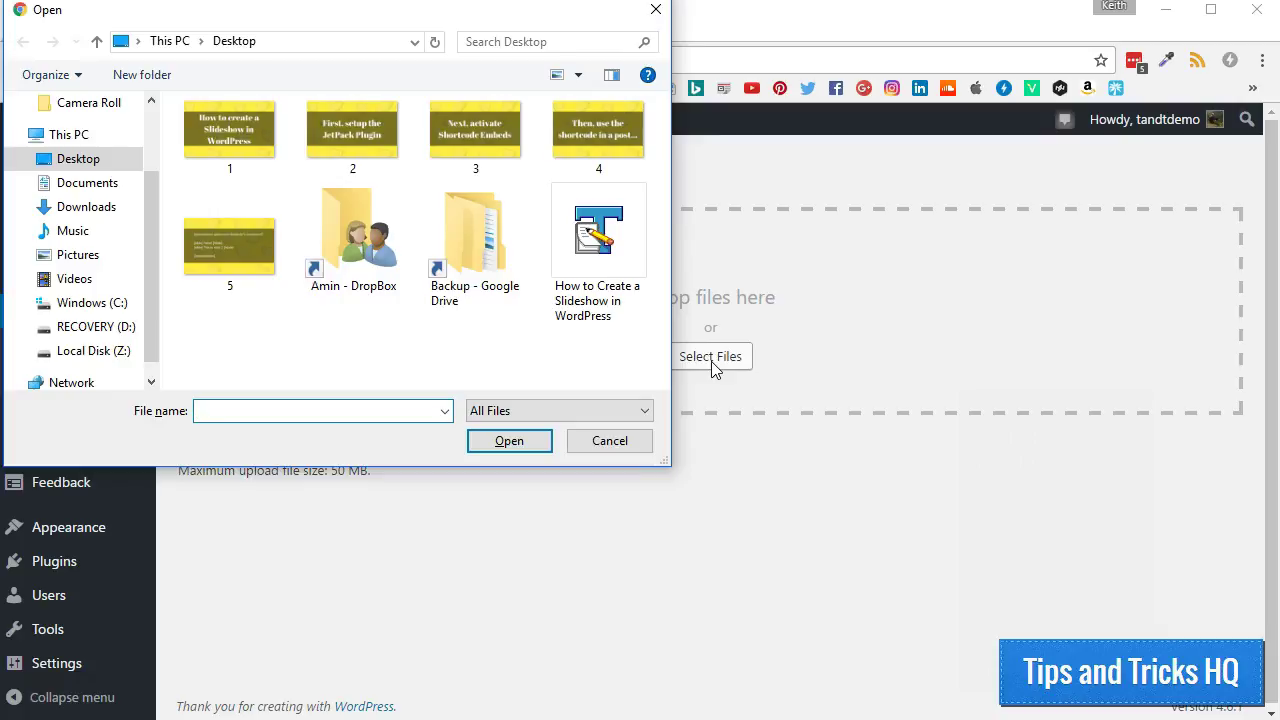
pyautogui.click(250, 128)
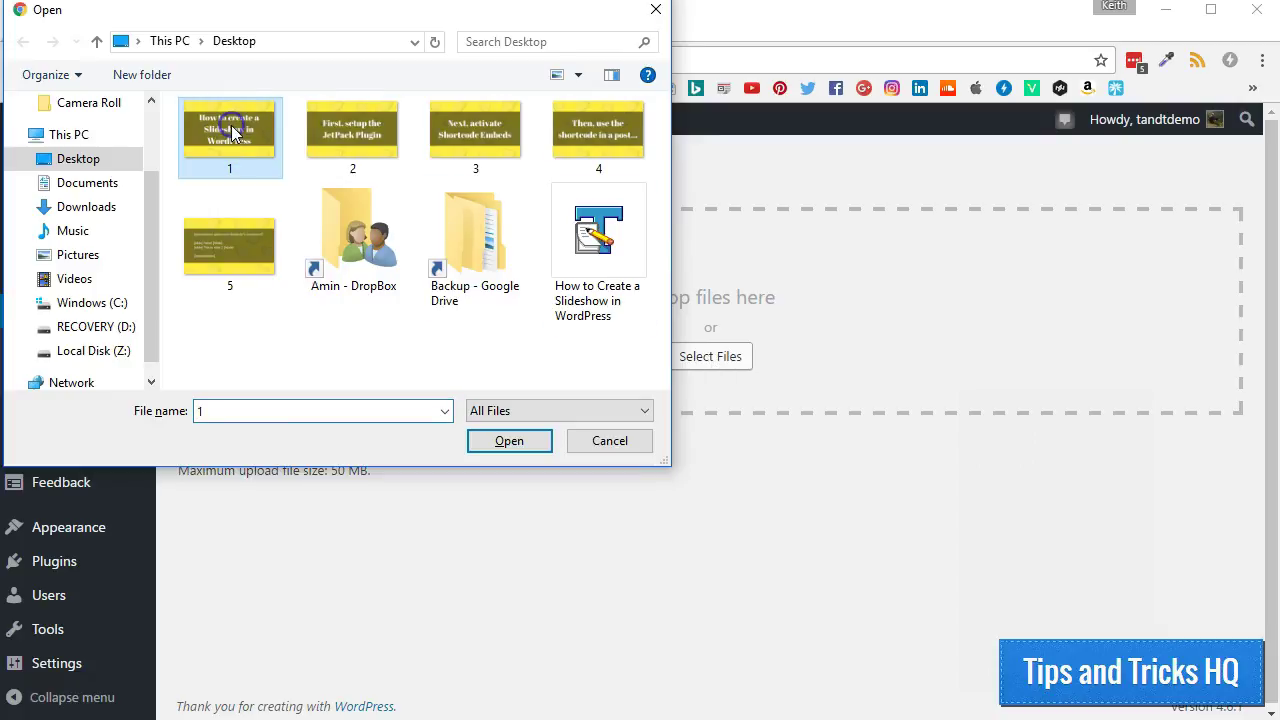
pyautogui.keyDown('ctrl'); pyautogui.click(323, 125); pyautogui.keyUp('ctrl')
pyautogui.keyDown('ctrl'); pyautogui.click(466, 128); pyautogui.keyUp('ctrl')
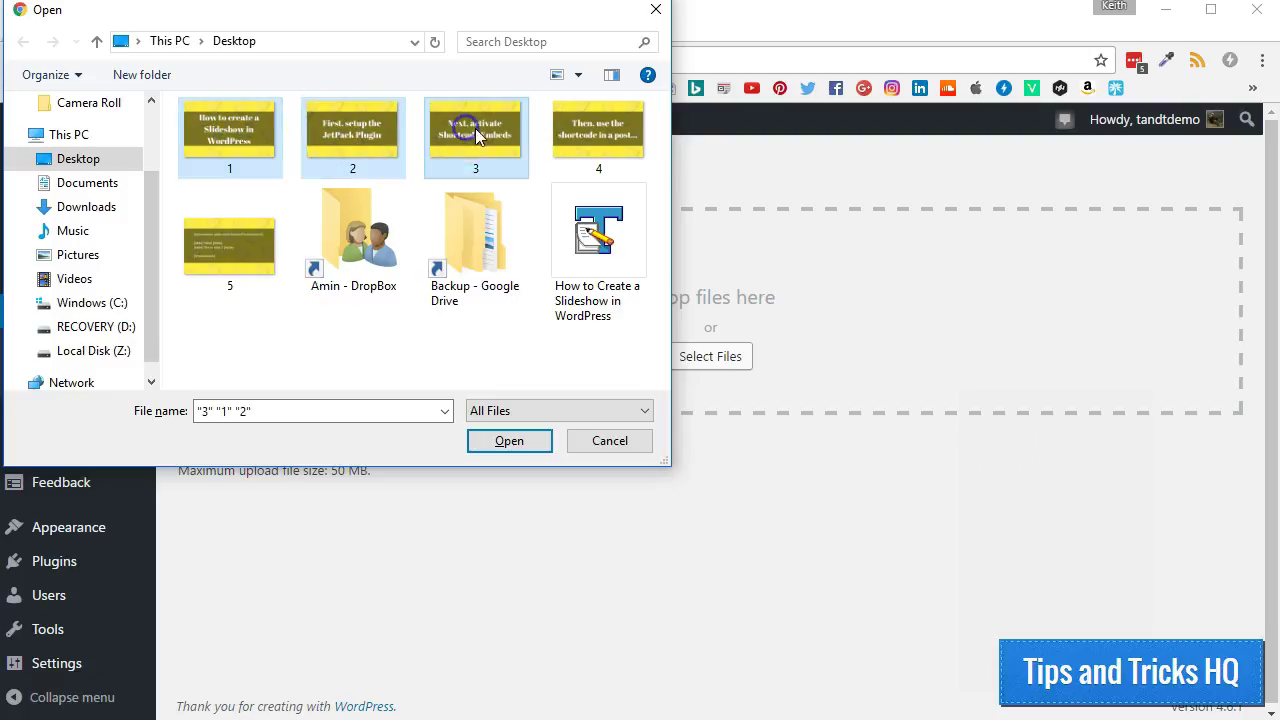
pyautogui.keyDown('ctrl'); pyautogui.click(579, 122); pyautogui.keyUp('ctrl')
pyautogui.keyDown('ctrl'); pyautogui.click(243, 227); pyautogui.keyUp('ctrl')
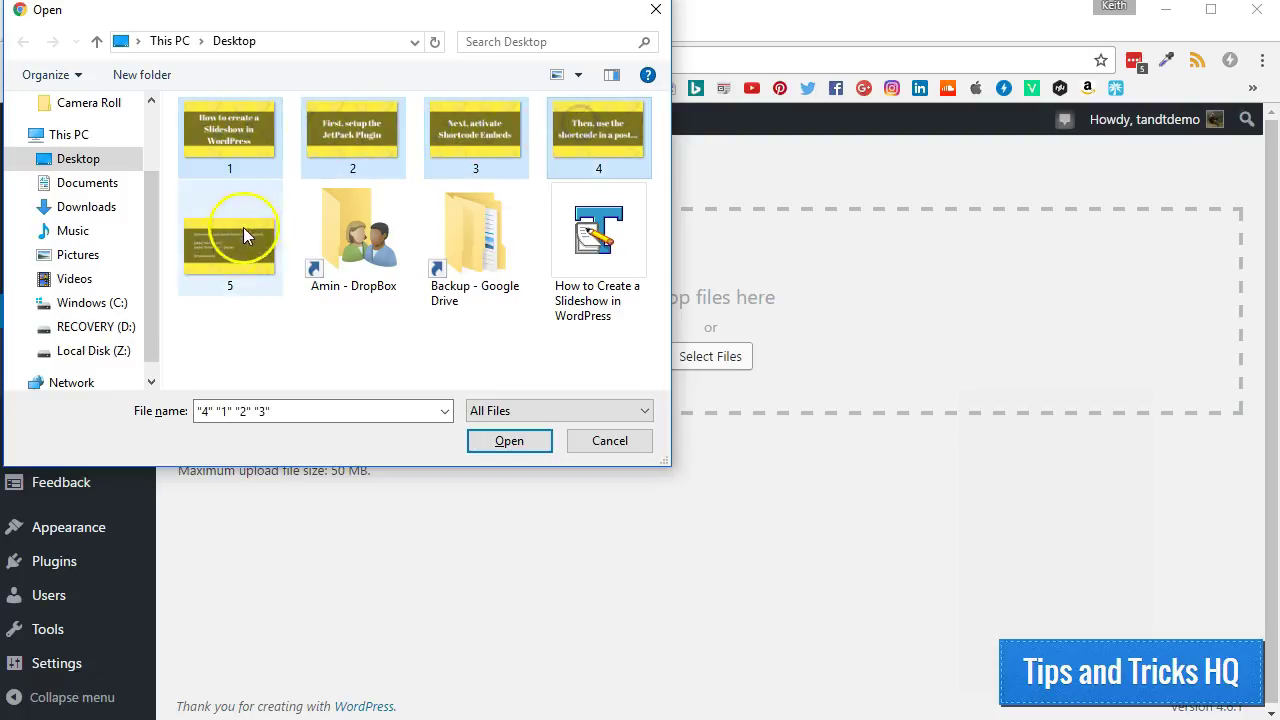
pyautogui.click(518, 447)
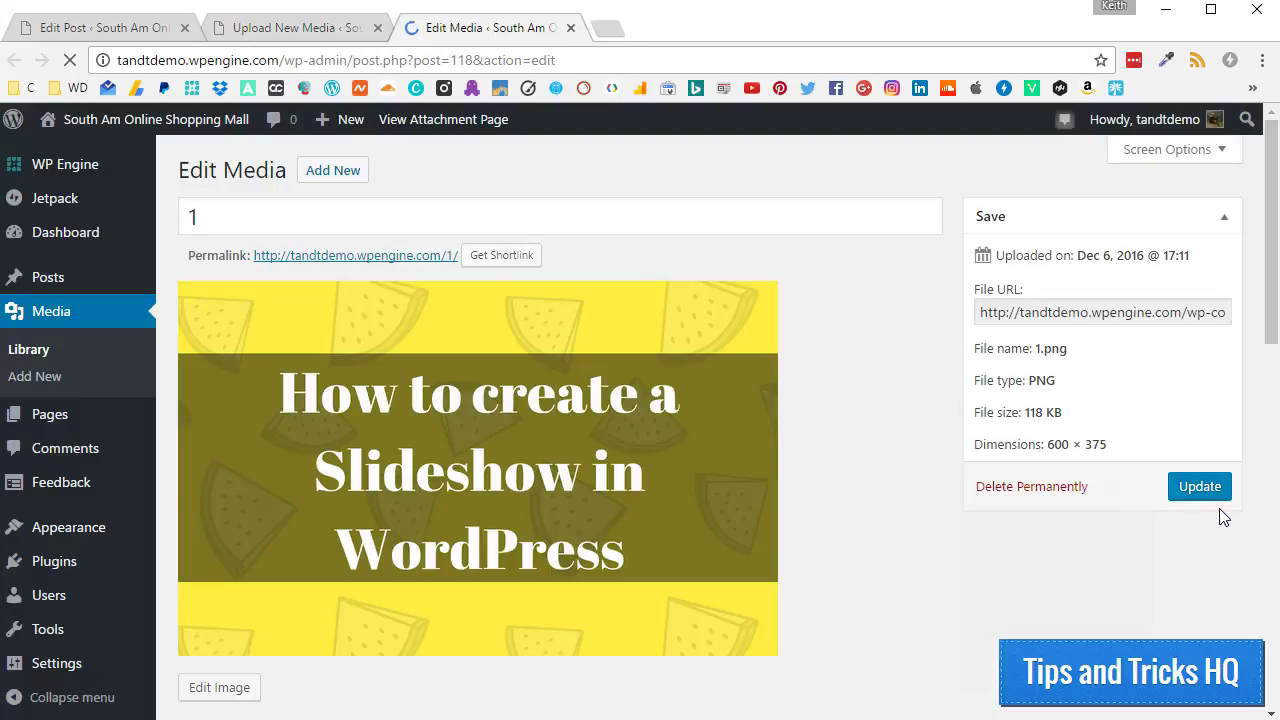
# Select image 1's File URL and close its Edit Media tab
pyautogui.doubleClick(1072, 312)
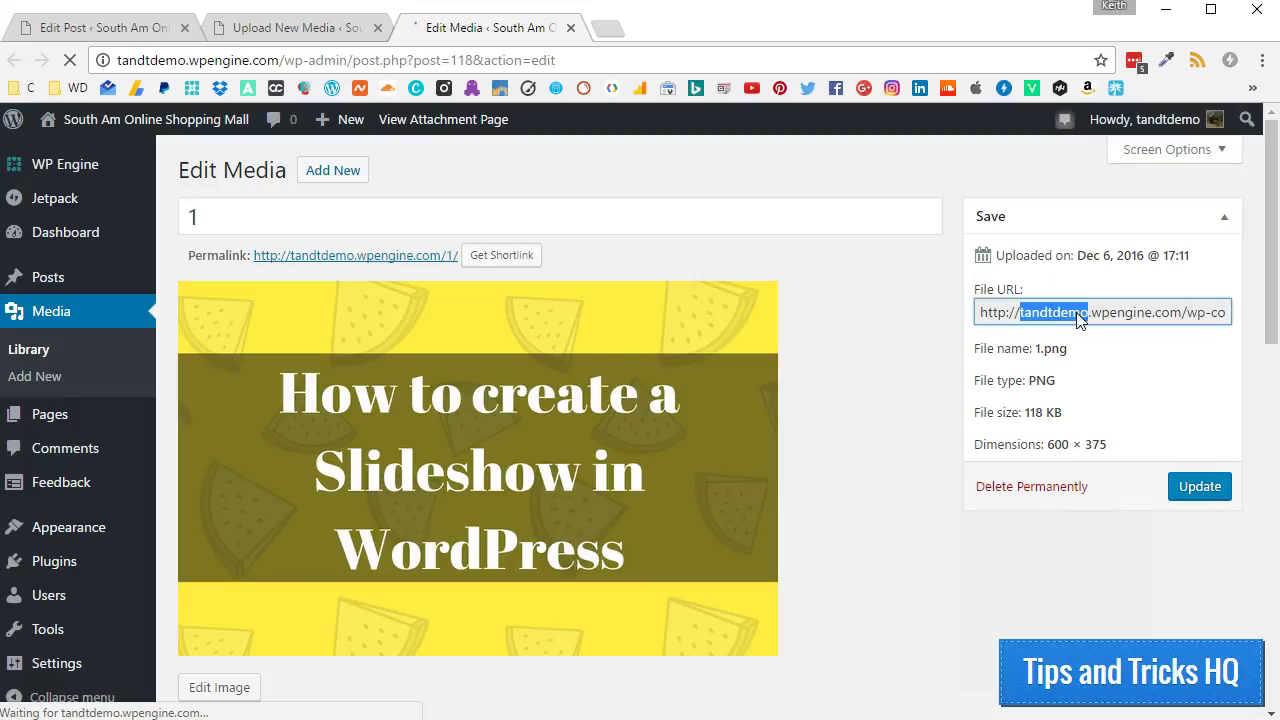
pyautogui.tripleClick(1075, 312)
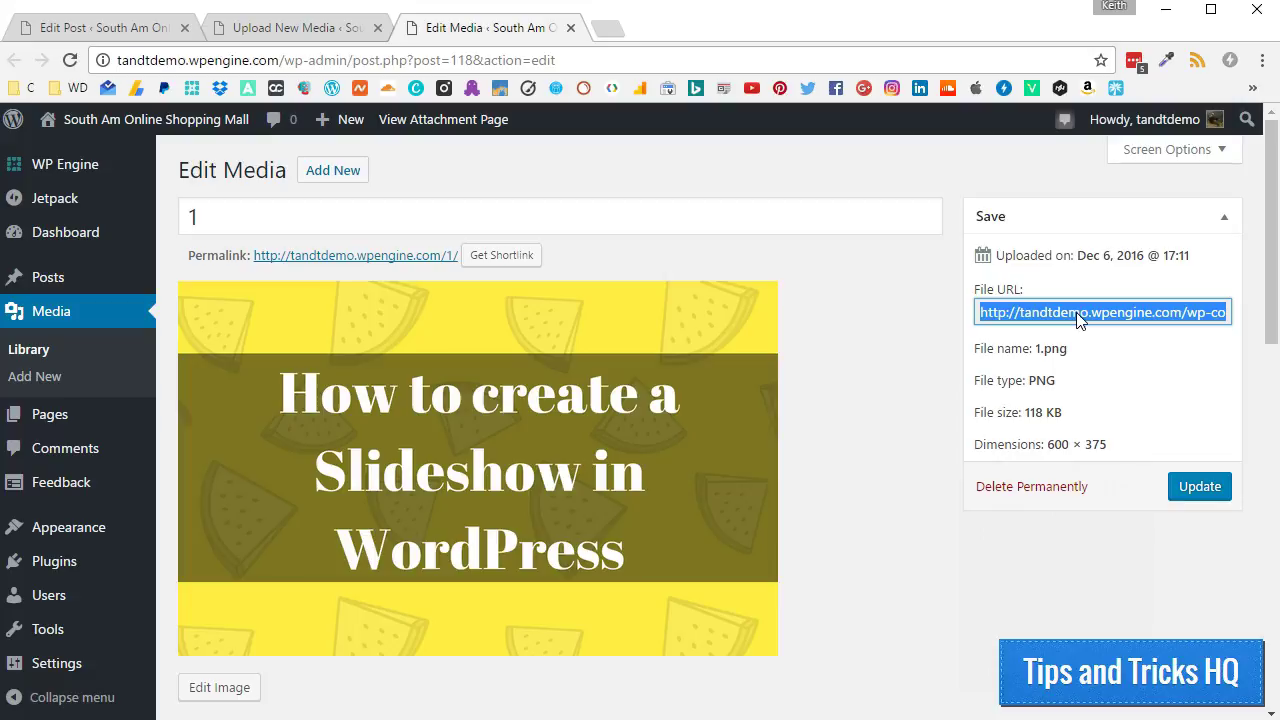
pyautogui.middleClick(445, 30)
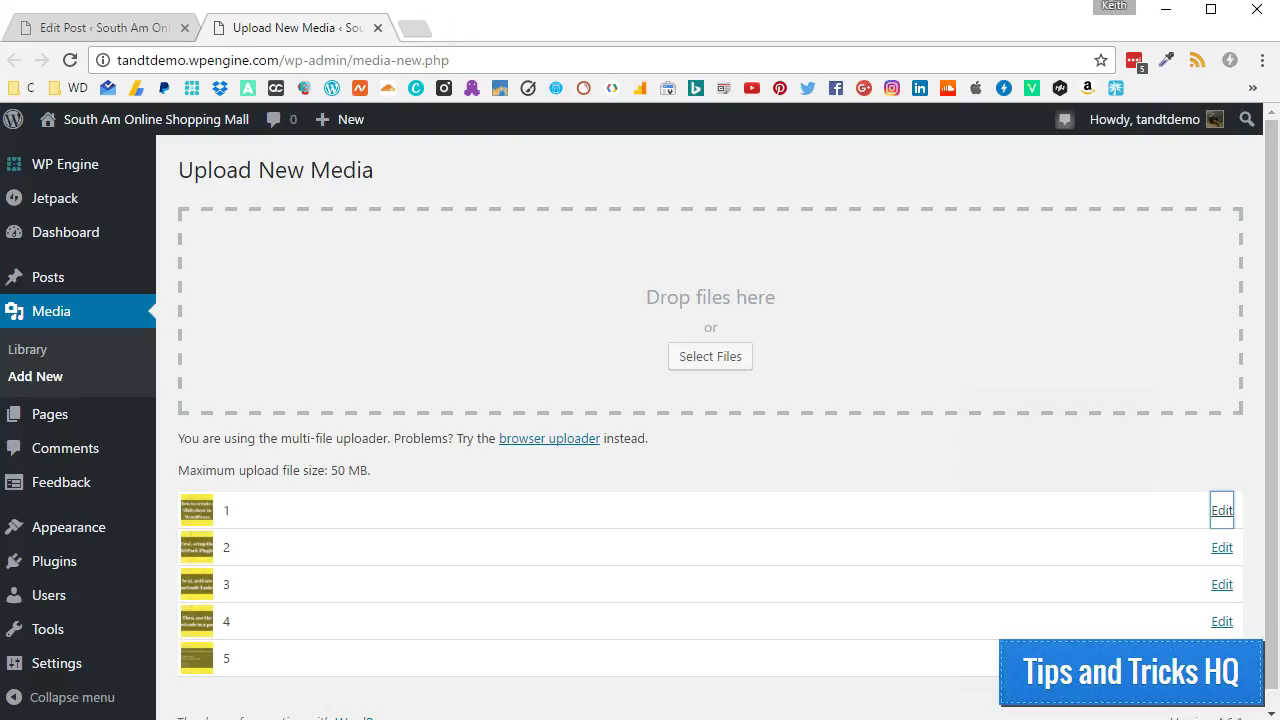
# Close the upload tab and add a [slide bgimg="…/1.png"][/slide] line inside the presentation
pyautogui.click(377, 31)
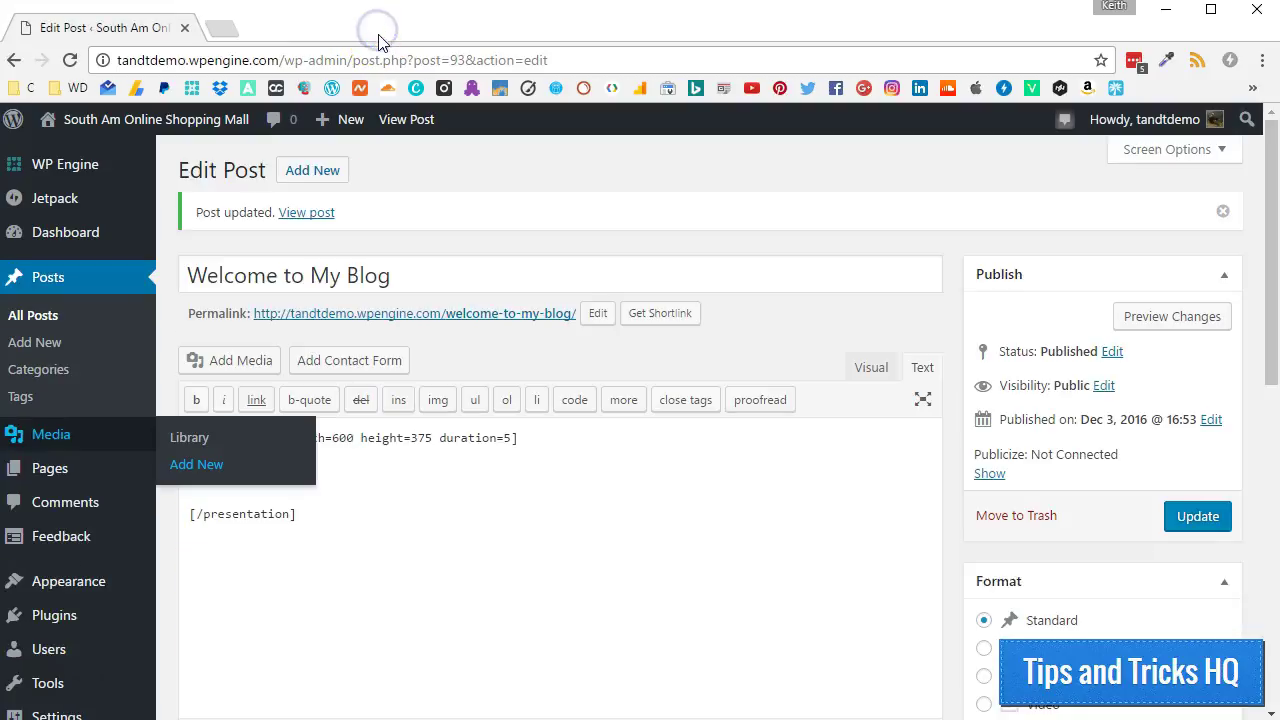
pyautogui.click(369, 473)
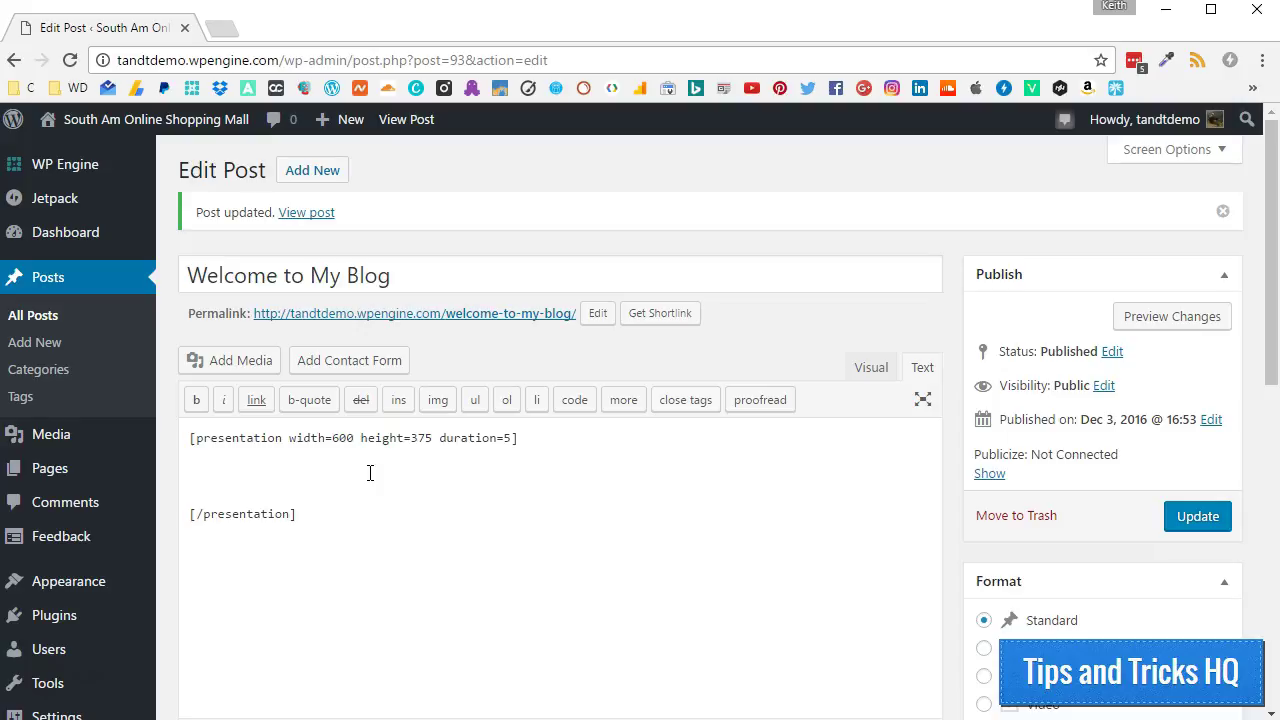
pyautogui.write('[slide')
pyautogui.write('bgimg="')
pyautogui.write('http://tandtdemo.wpengine.com/wp-content/uploads/2016/12/1.png')
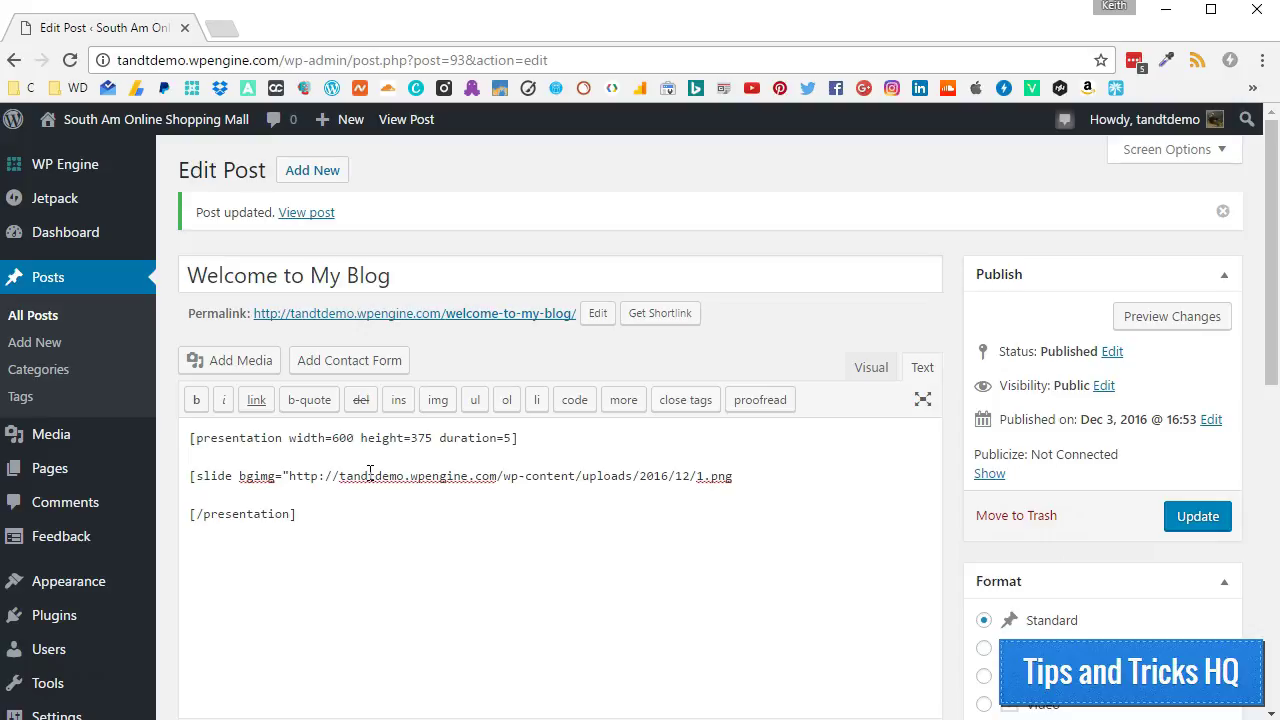
pyautogui.write('"][/slide')
pyautogui.write(']')
pyautogui.press('Return')
pyautogui.write('[slid')
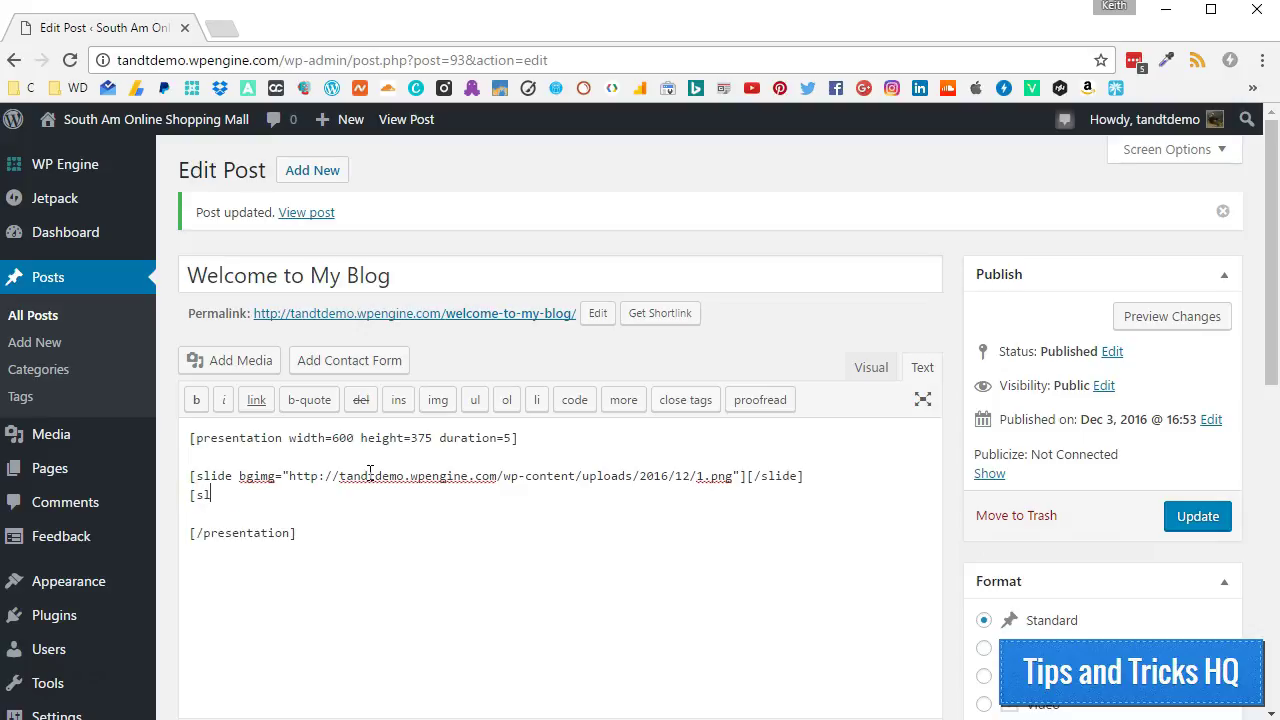
pyautogui.write('e')
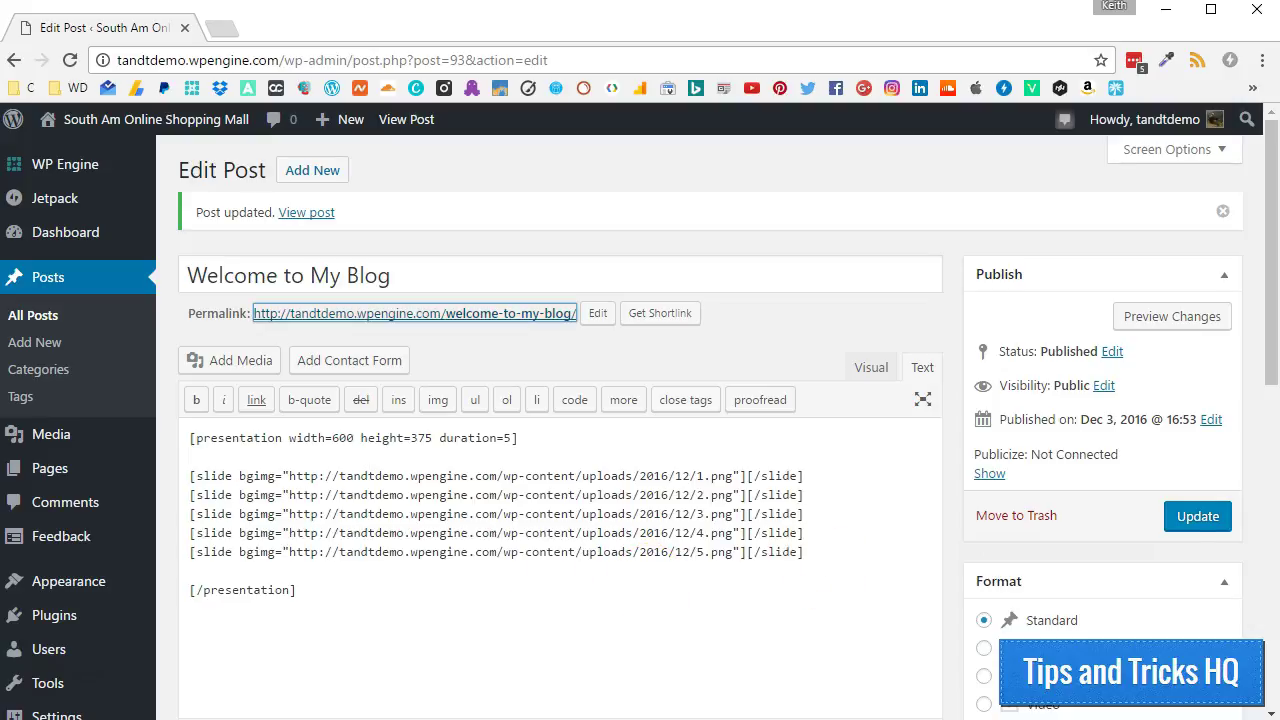
# Update the post containing the five slide tags for 1.png through 5.png
pyautogui.click(1196, 517)
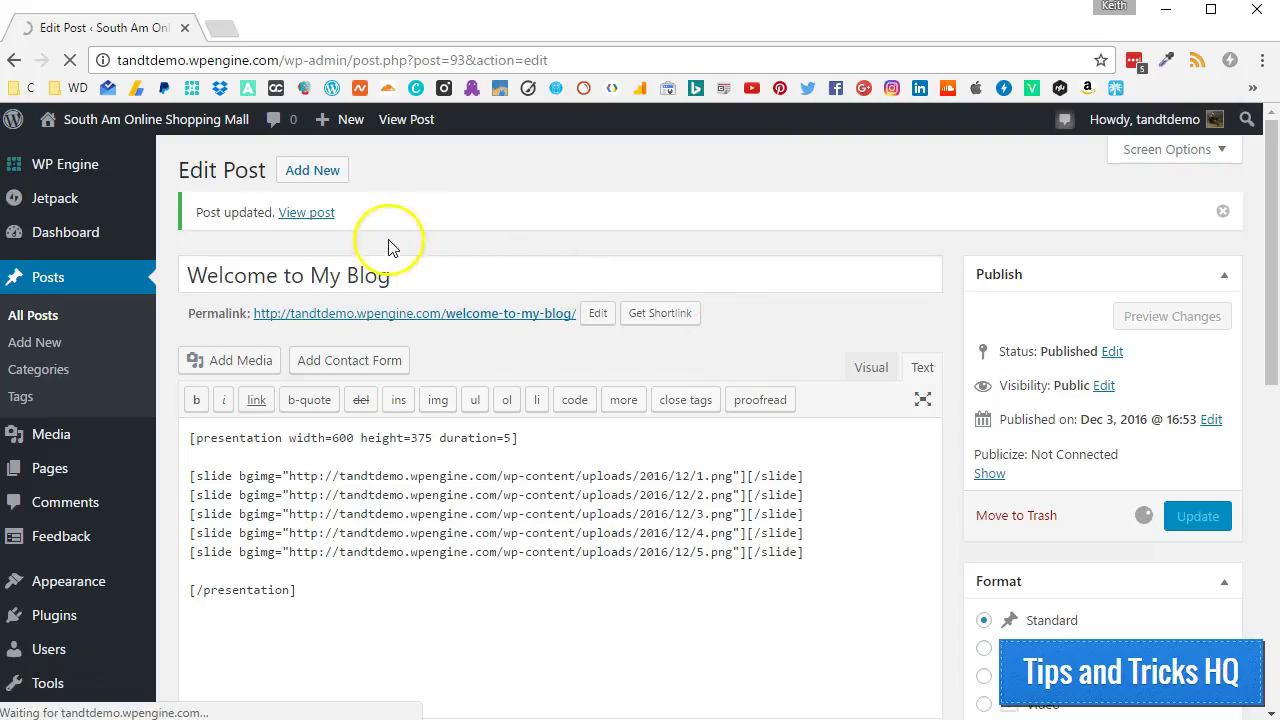